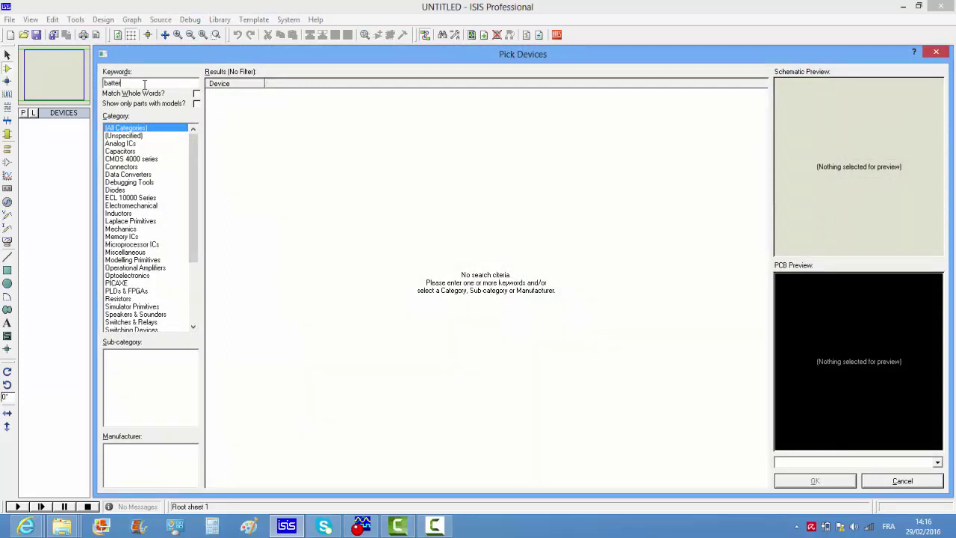
Step: Search the device library for "battery" and add the ACTIVE-library BATTERY (DC Voltage Source) to the device list
text(y)
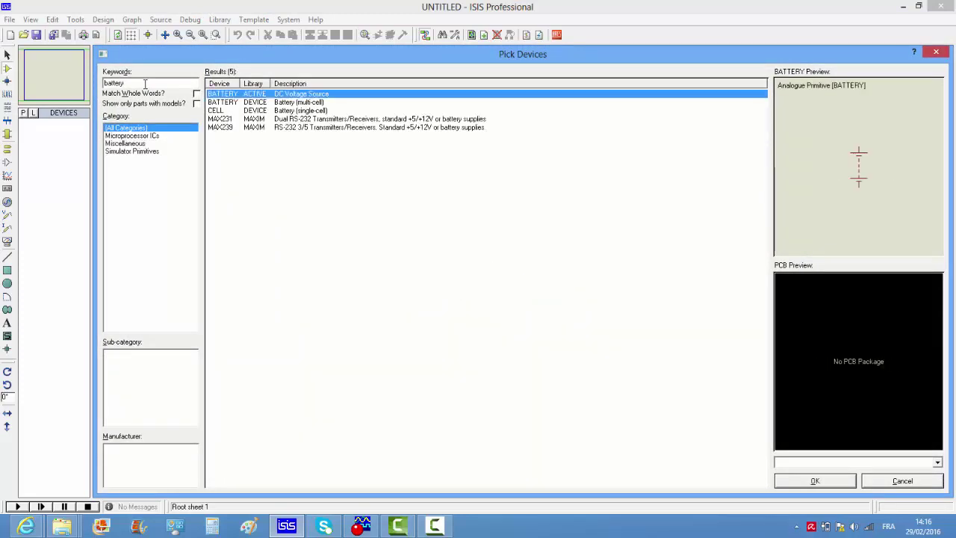
double_click(223, 97)
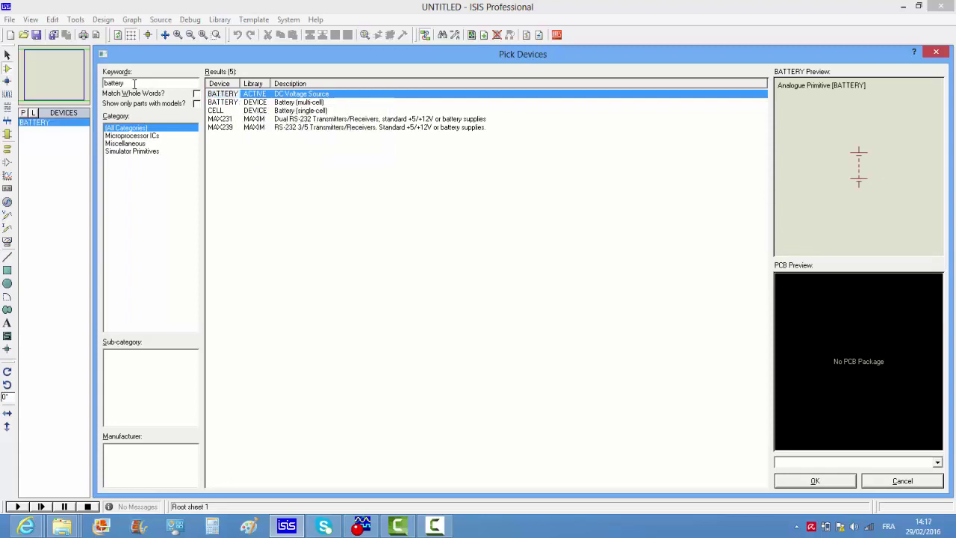
Step: Find and add the BIPOLAR-library BC550 NPN and BC560 PNP transistors to the device list
text(N)
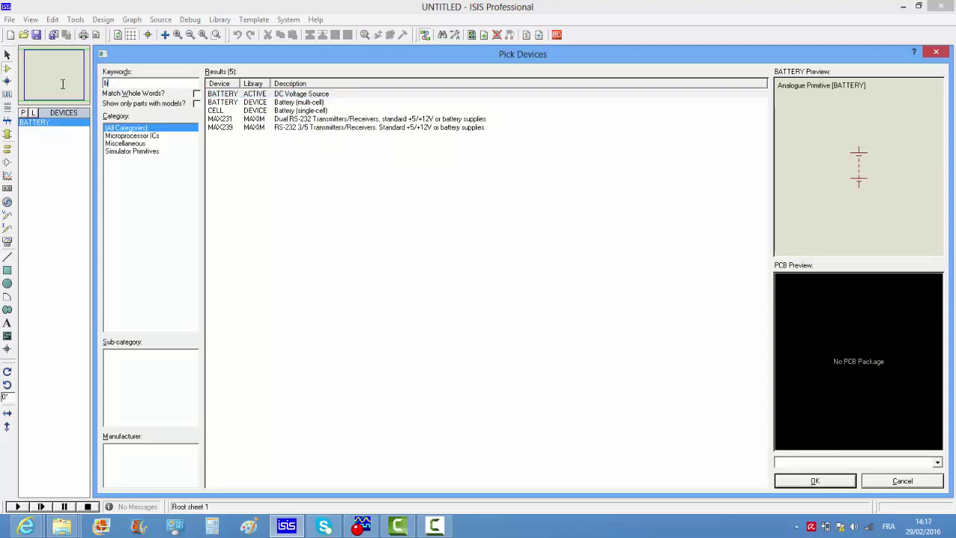
text(c550)
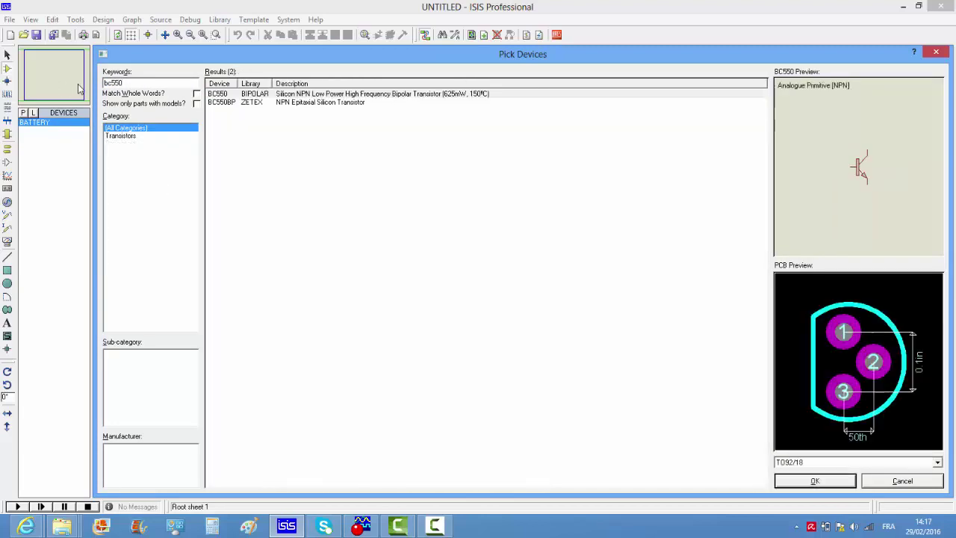
double_click(243, 94)
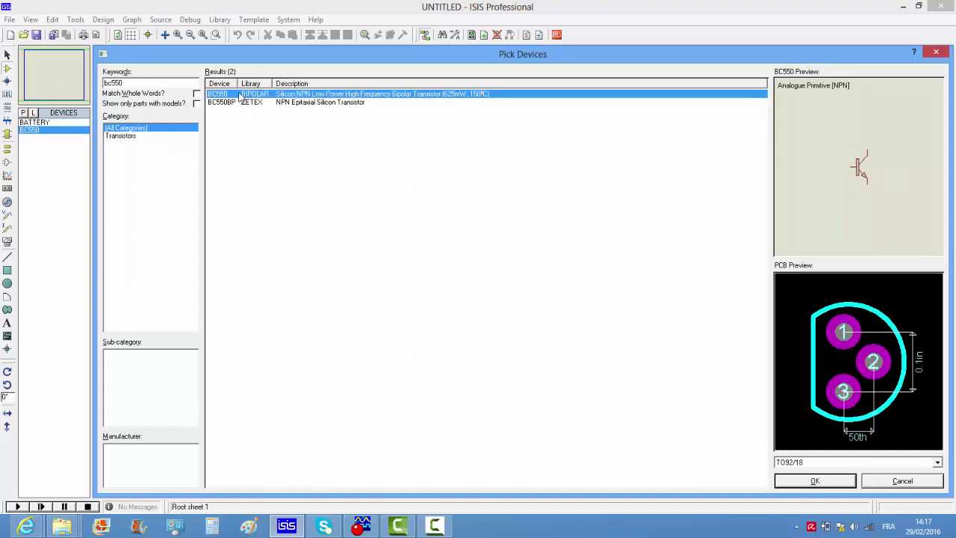
click(135, 84)
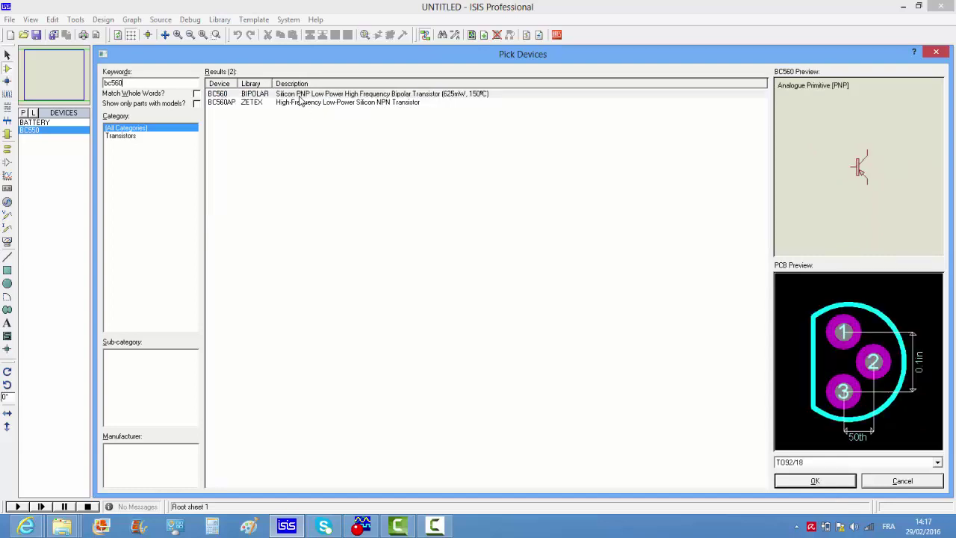
double_click(299, 94)
Step: Search for "resistors", filter to the Resistors category and 0.6W Metal Film sub-category, and add MINRES100K to the device list
click(153, 84)
drag(70, 83, 63, 88)
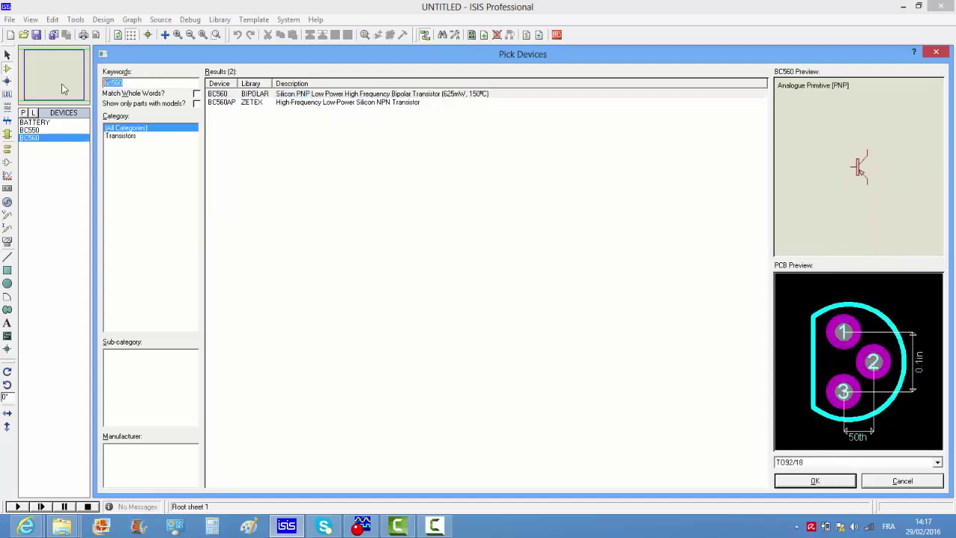
text(resistors)
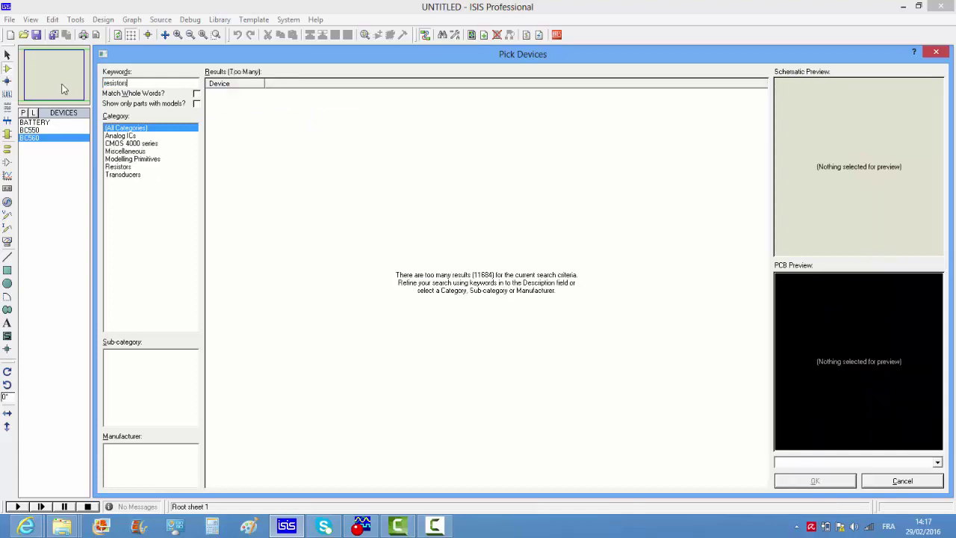
click(118, 136)
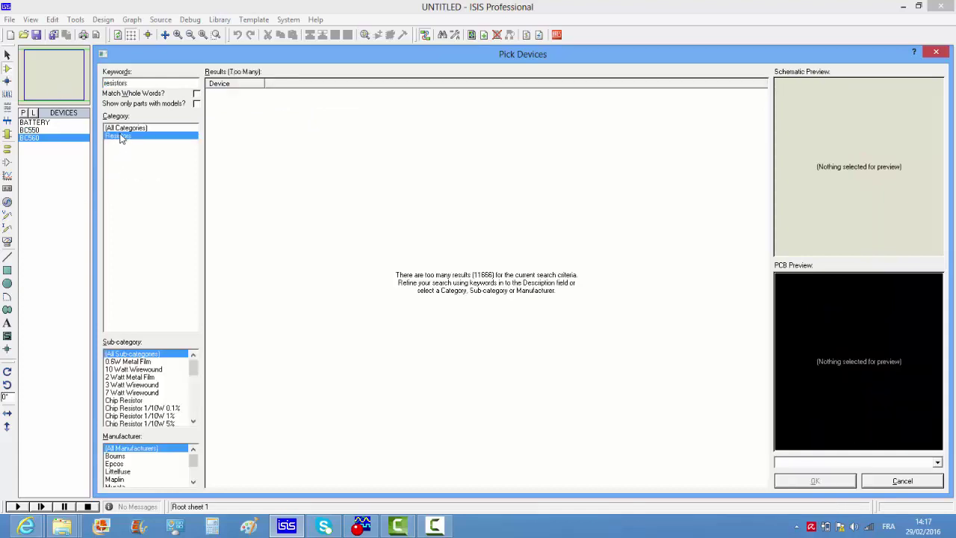
click(124, 361)
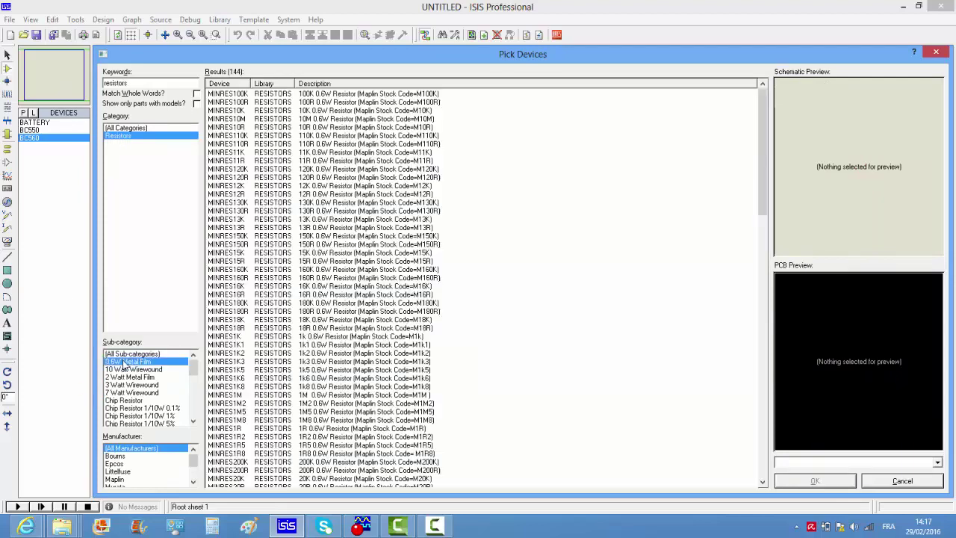
double_click(252, 94)
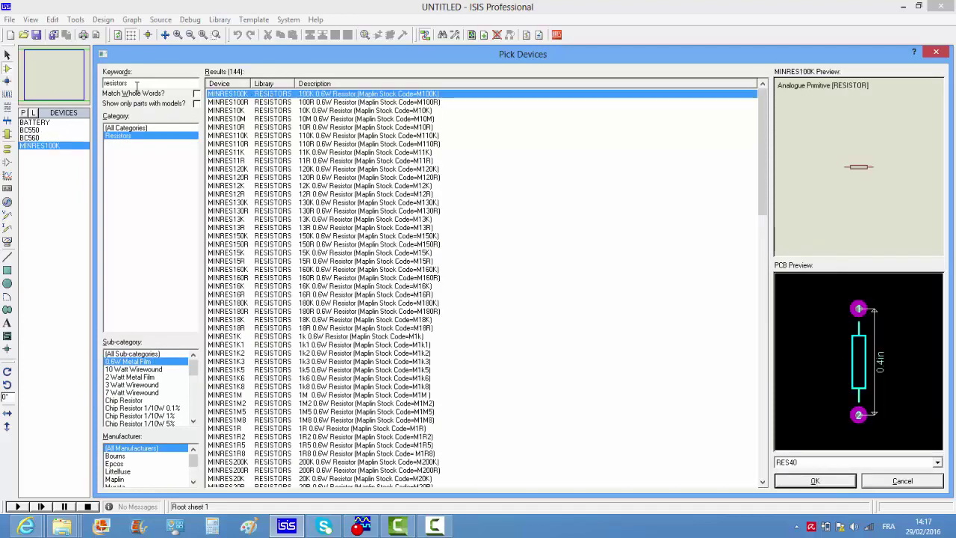
Step: Search for "1n4007" and add the DIODE-library 1N4007 silicon rectifier to the device list
drag(137, 87, 95, 82)
text(c)
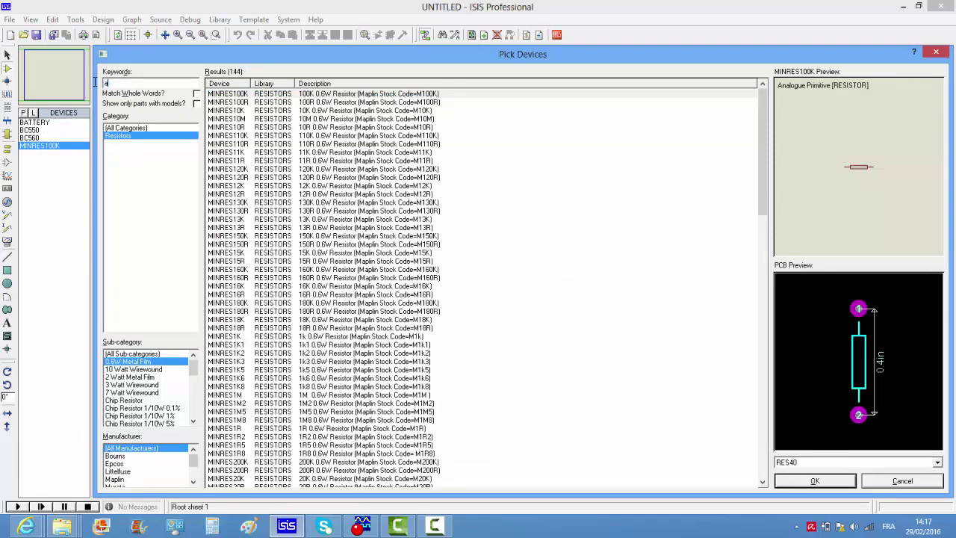
key(BackSpace)
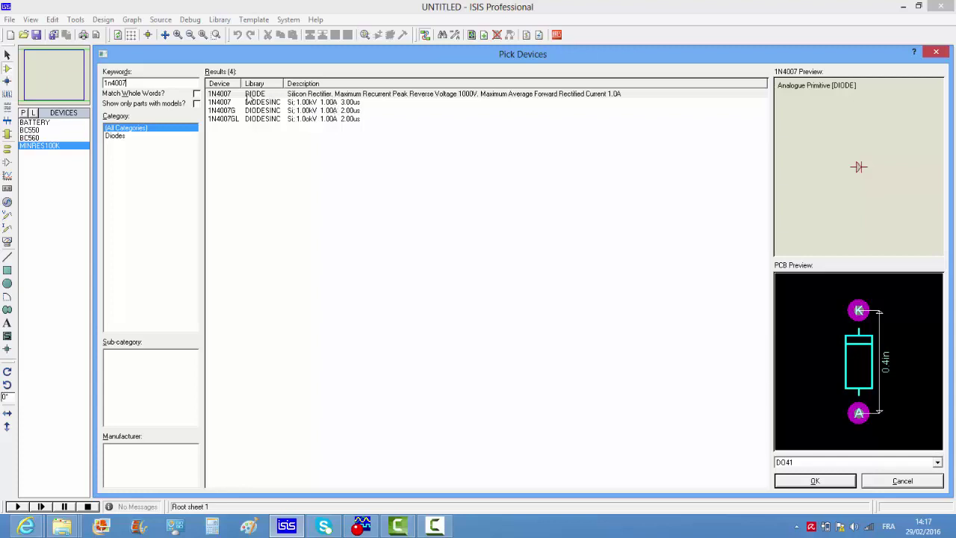
double_click(243, 94)
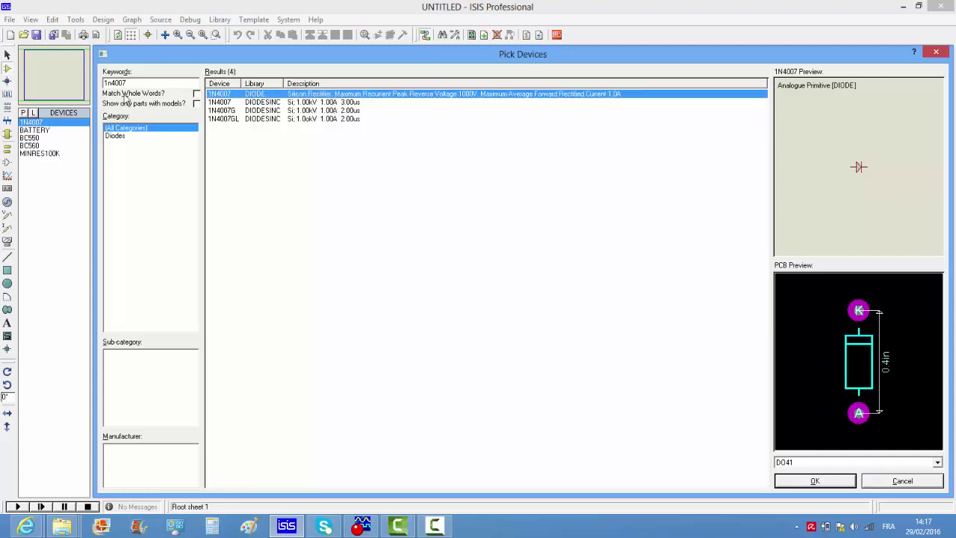
Step: Search for "cap-elec", add the DEVICE-library CAP-ELEC generic electrolytic capacitor, and finish picking devices
drag(124, 82, 87, 80)
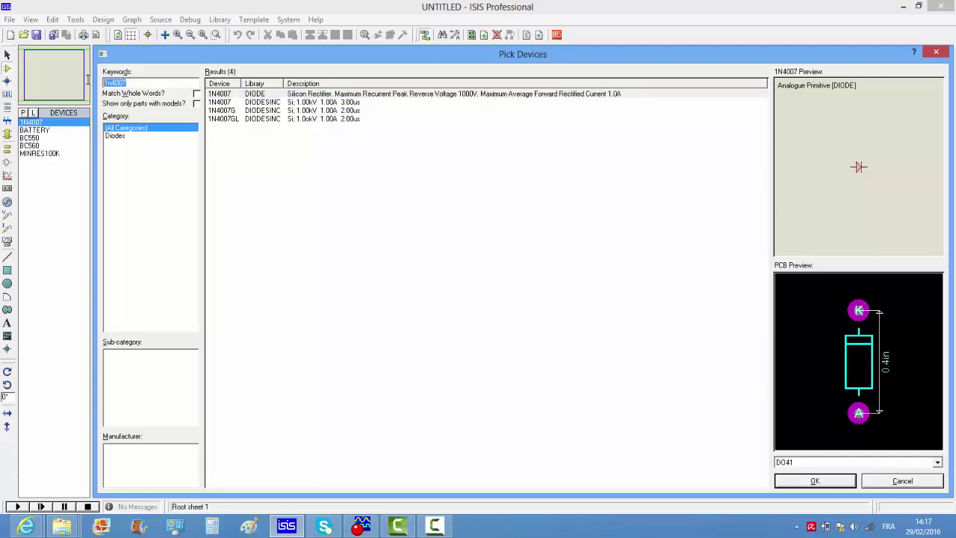
text(cap-elec)
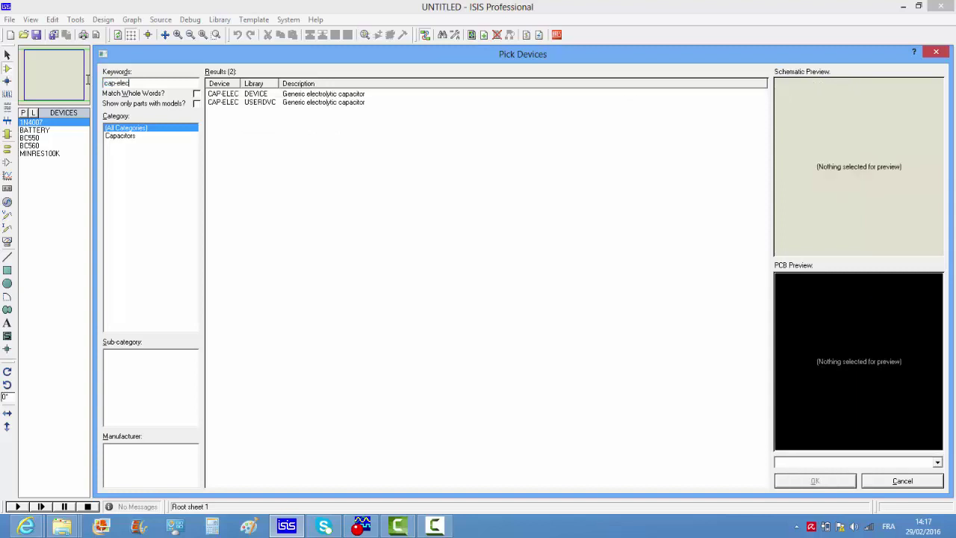
double_click(329, 97)
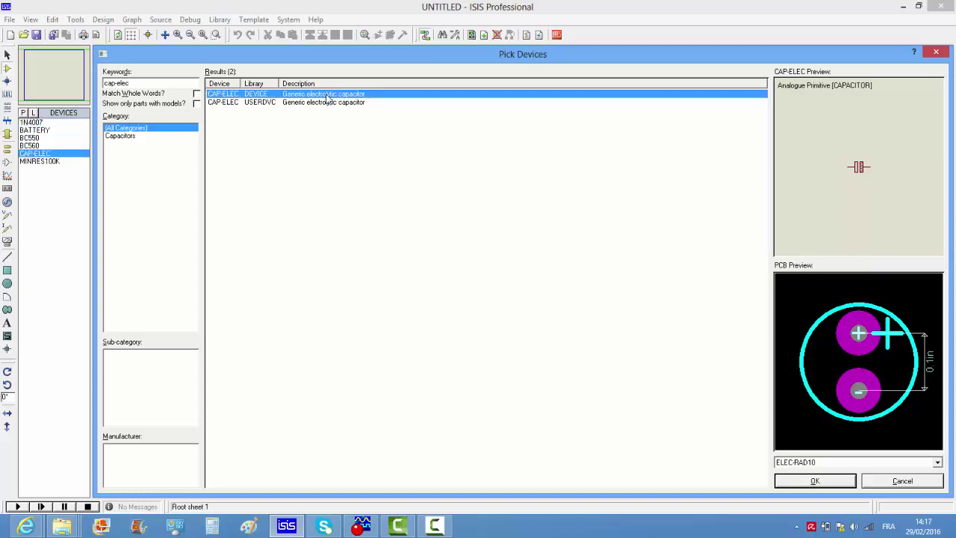
click(815, 481)
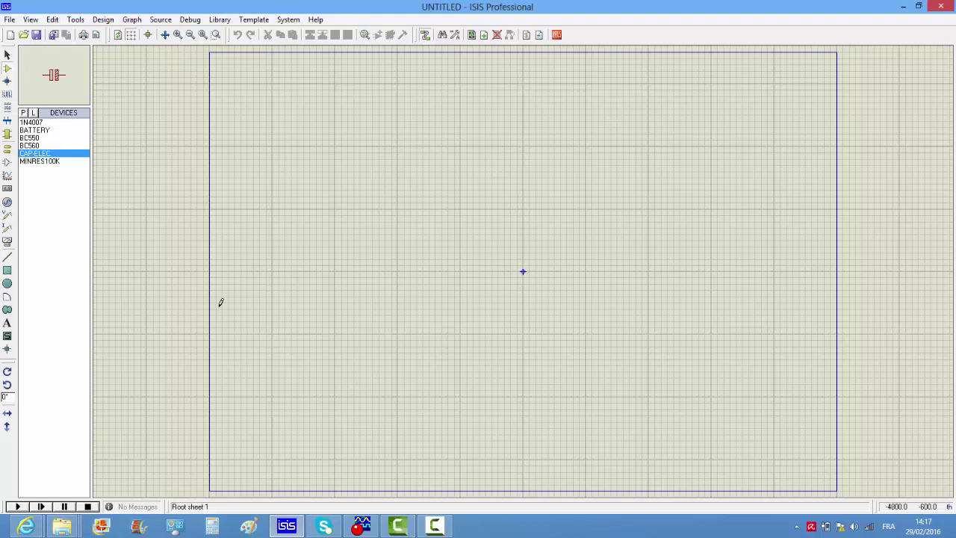
Step: Place a BC550 transistor just beside the centre of the schematic sheet
click(33, 139)
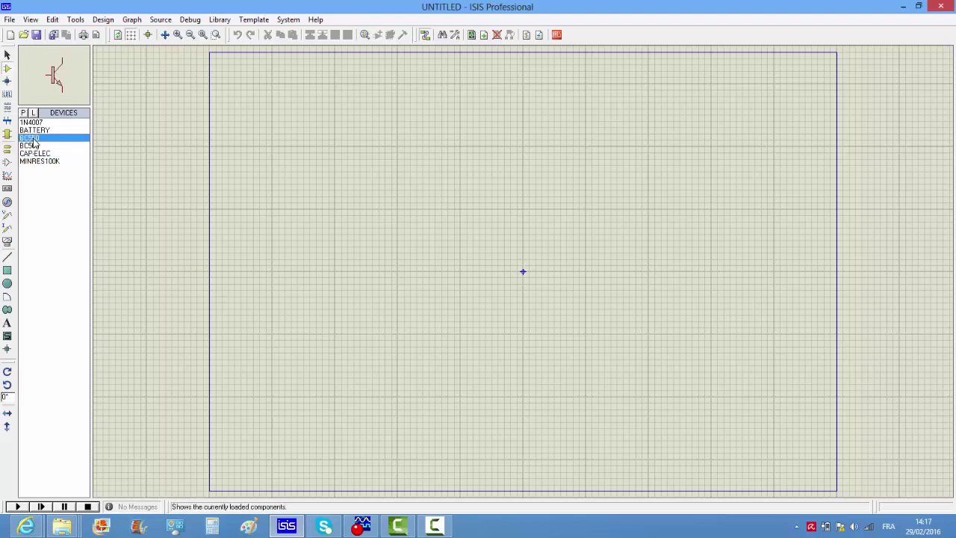
click(512, 269)
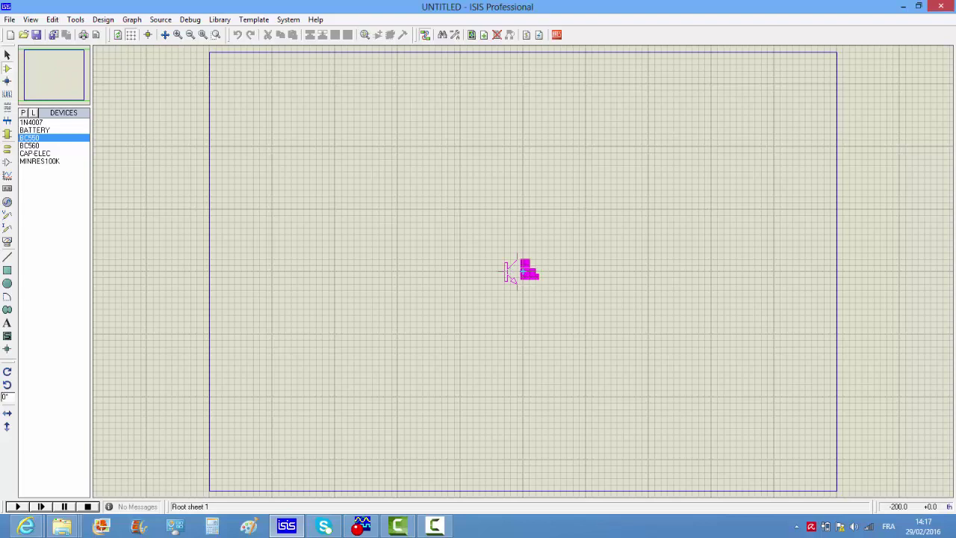
click(512, 269)
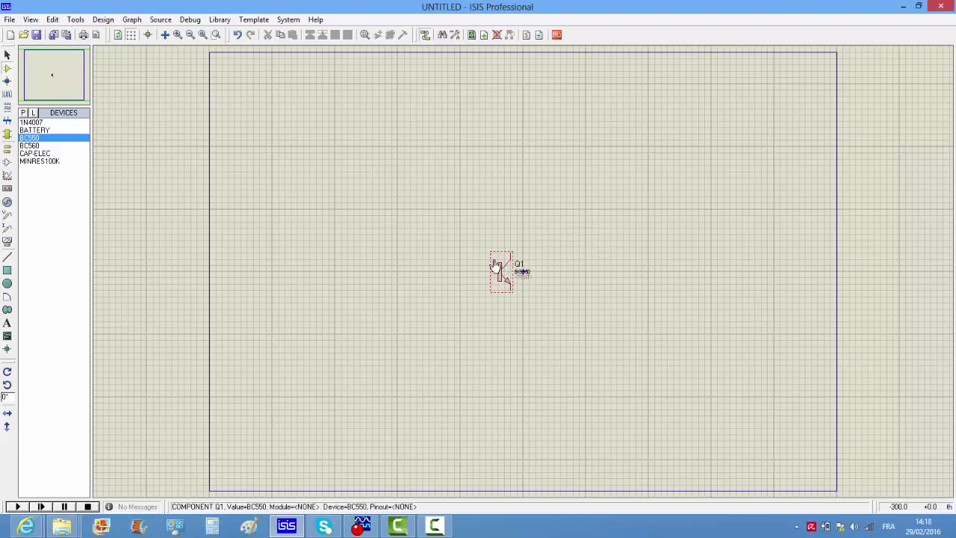
Step: Place a BC560 transistor on the sheet below Q1
click(31, 145)
click(500, 344)
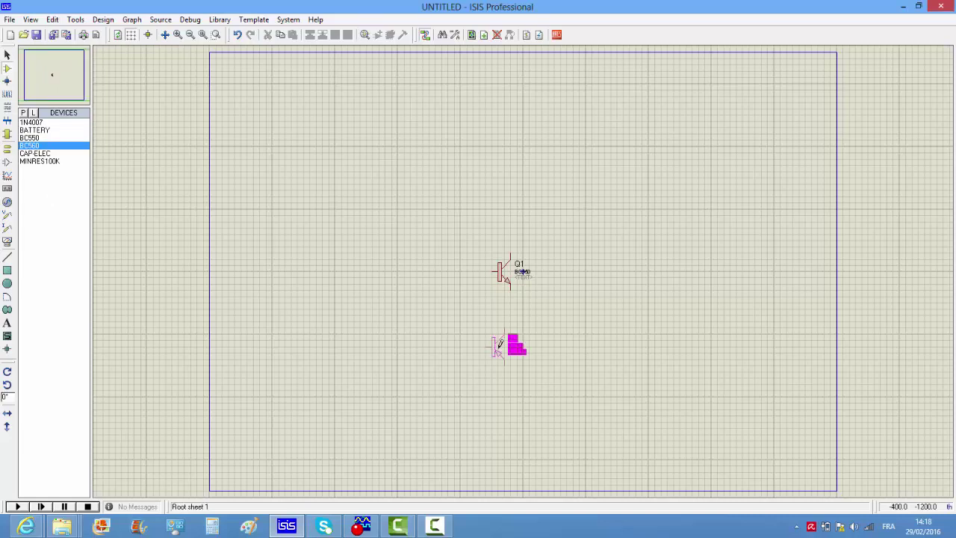
click(502, 345)
Step: Try to orient the BC560 transistor Q2 by rotating it clockwise twice
right_click(510, 344)
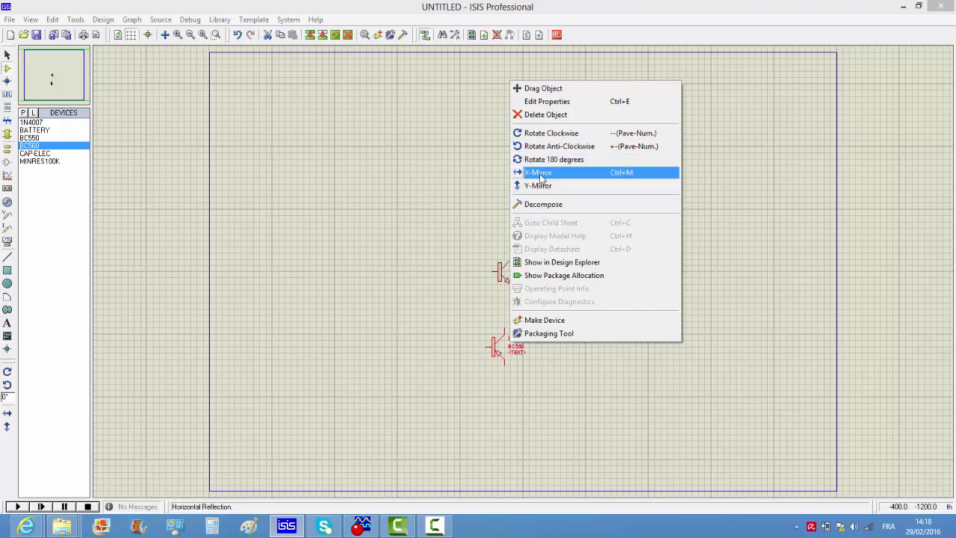
click(549, 134)
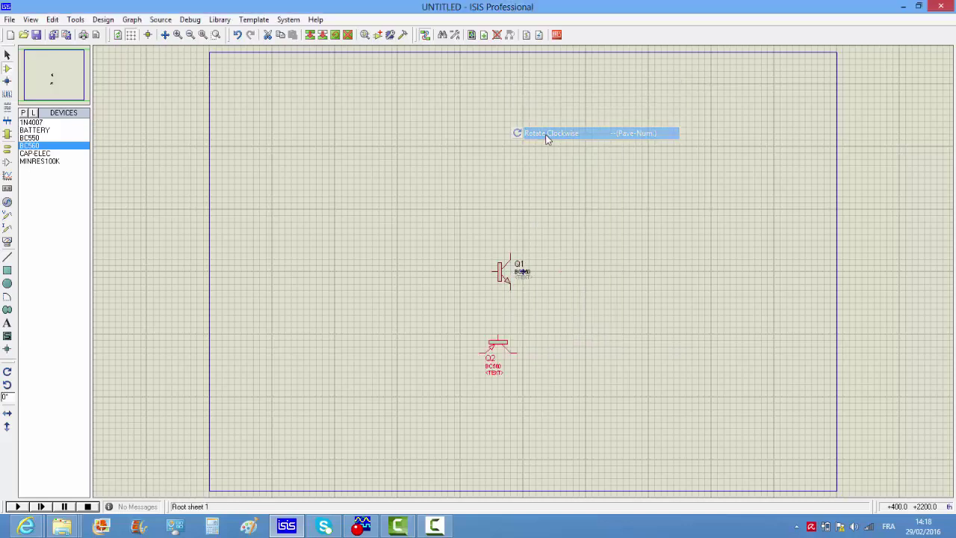
right_click(506, 343)
click(536, 129)
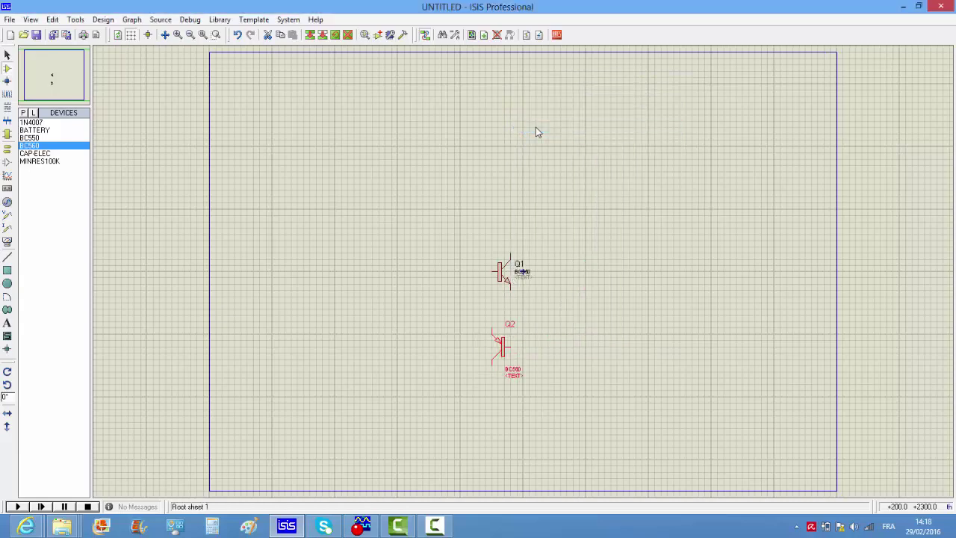
Step: Try to orient Q2 with one Y-Mirror and two X-Mirror operations, and delete it from the sheet
right_click(505, 344)
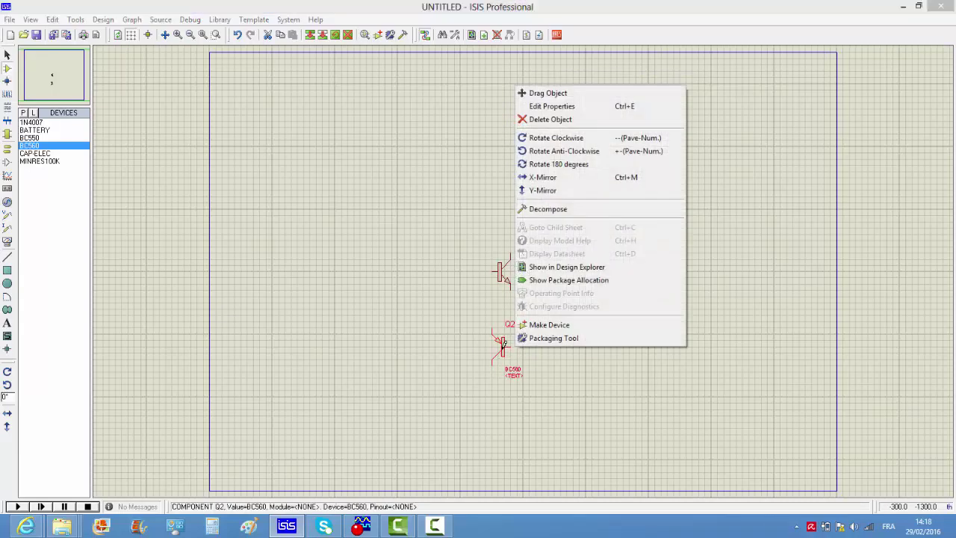
click(546, 191)
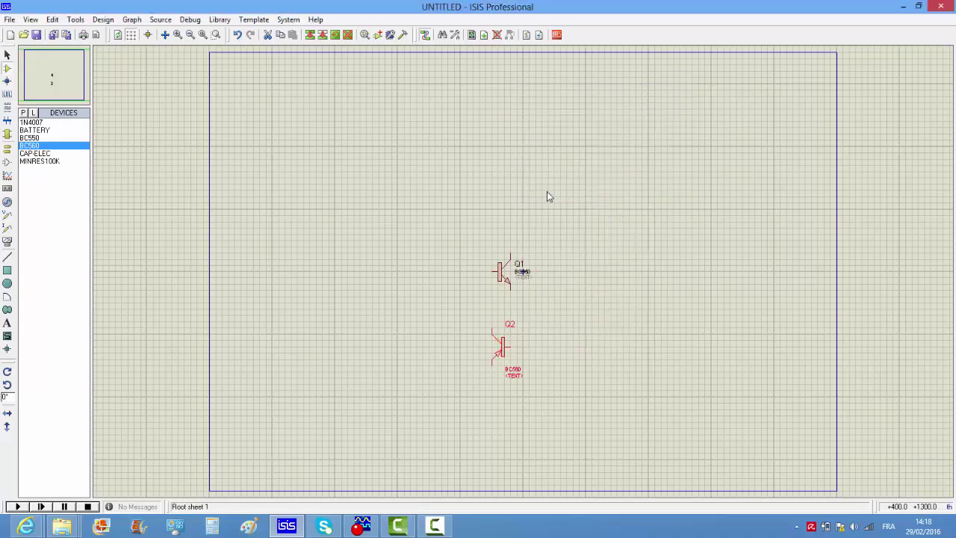
right_click(505, 347)
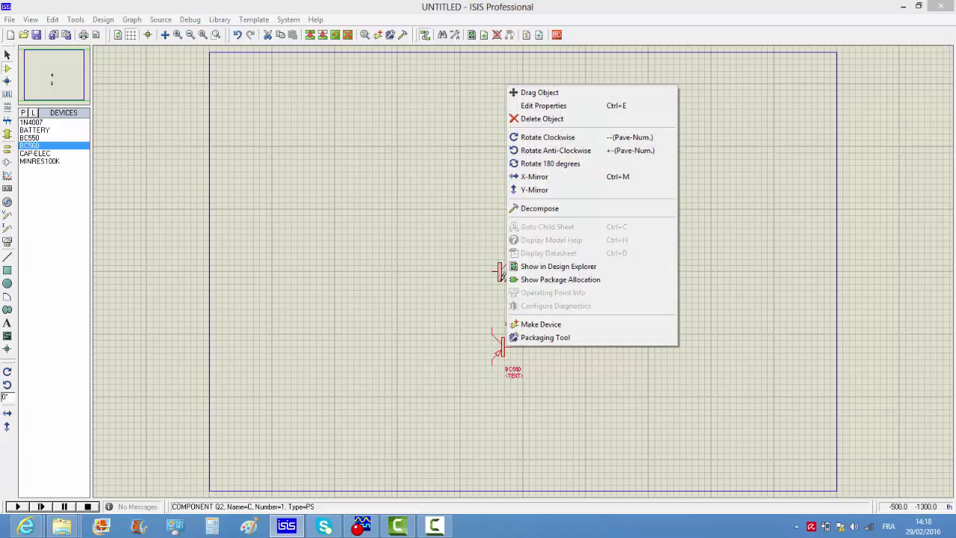
click(536, 177)
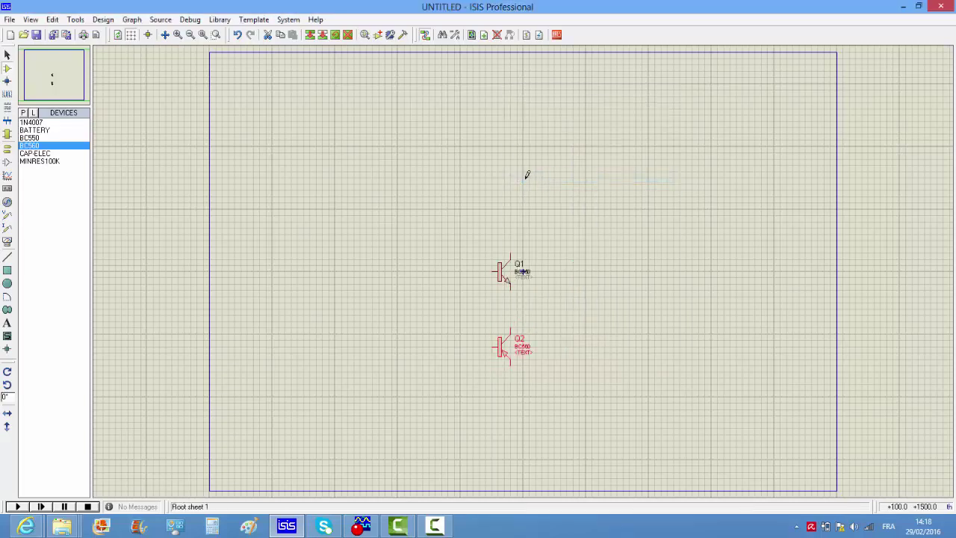
right_click(511, 347)
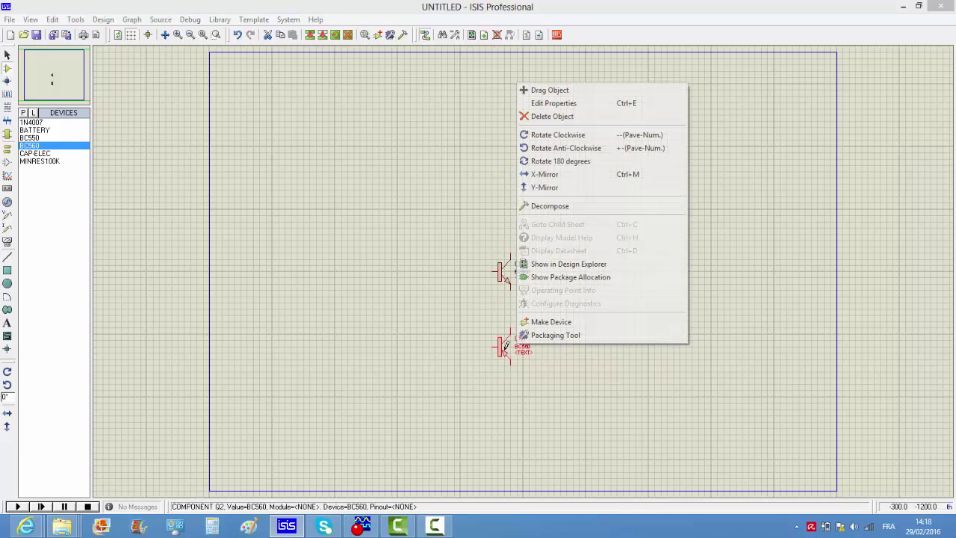
click(562, 176)
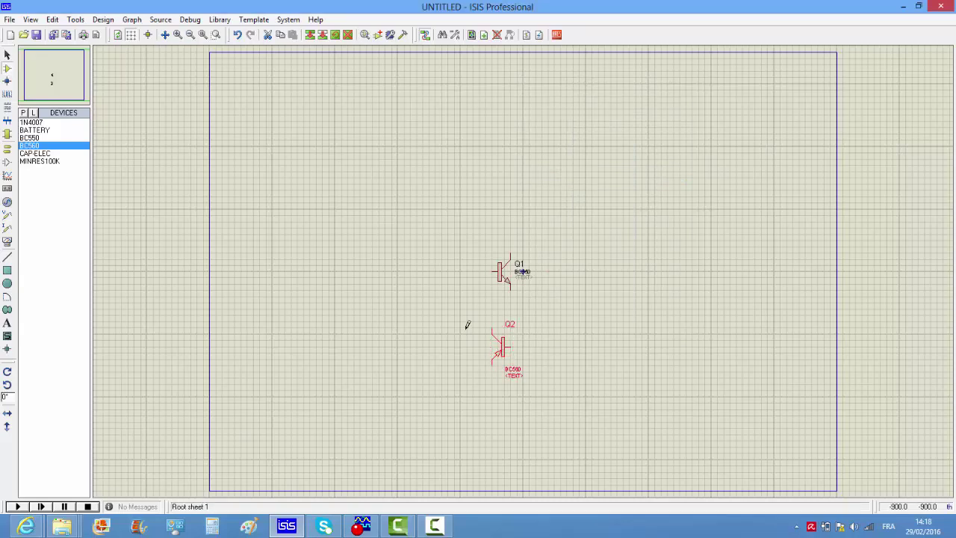
click(556, 366)
key(Delete)
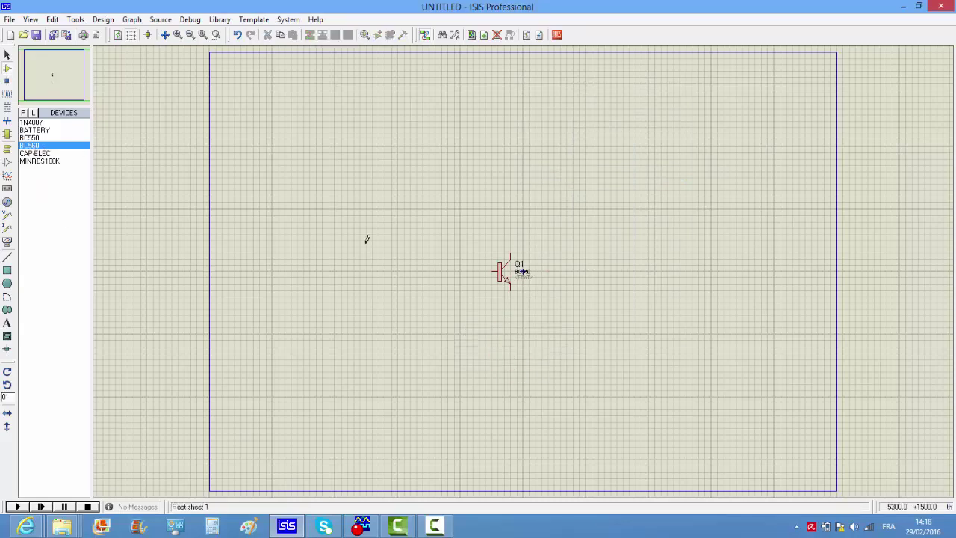
Step: Place a new BC560 transistor directly below Q1, aligned with it, and flip it with Y-Mirror
click(515, 321)
click(520, 345)
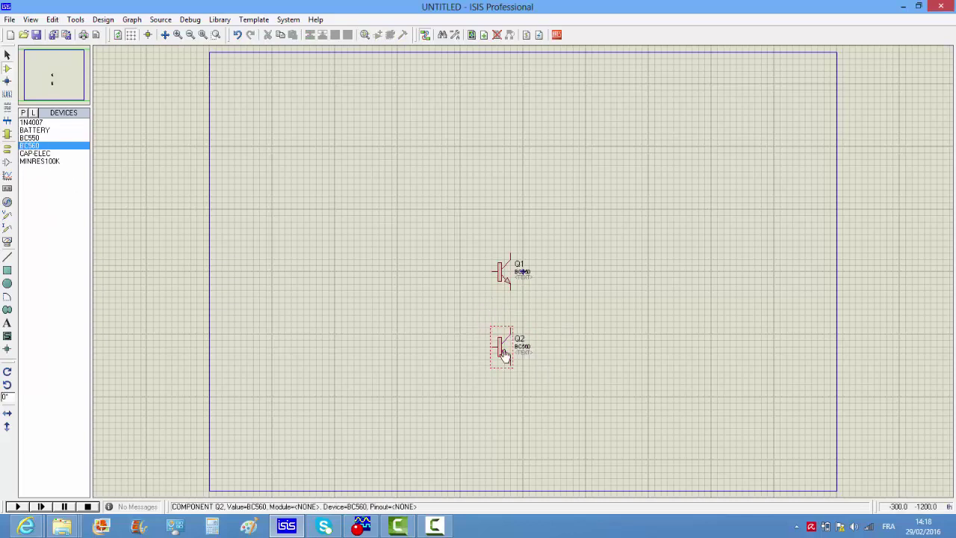
right_click(514, 344)
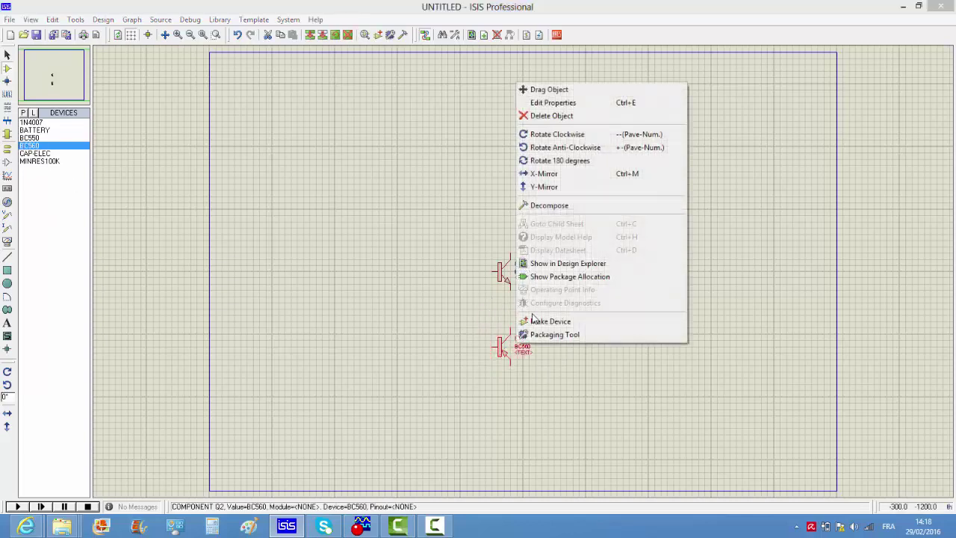
click(553, 186)
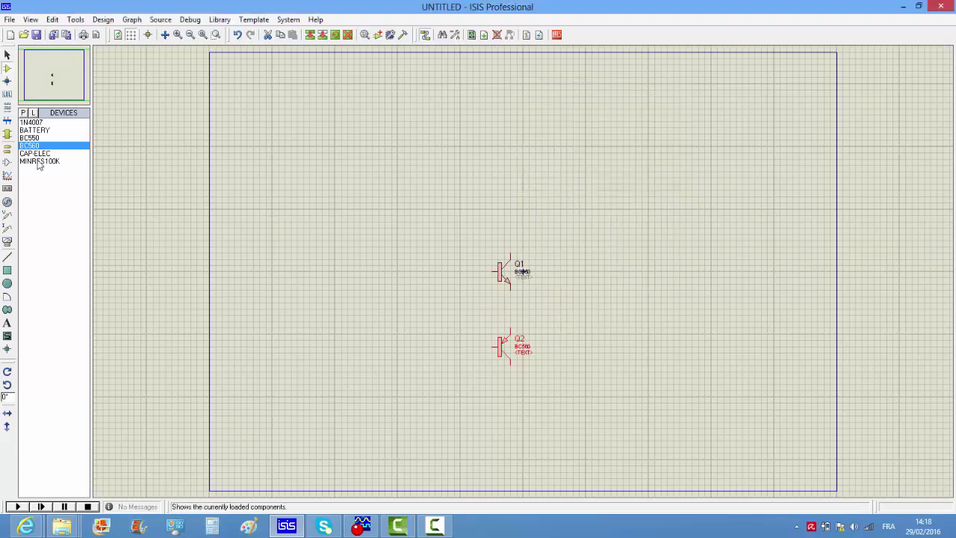
Step: Place a BATTERY component on the sheet above and to the right of Q1
click(29, 131)
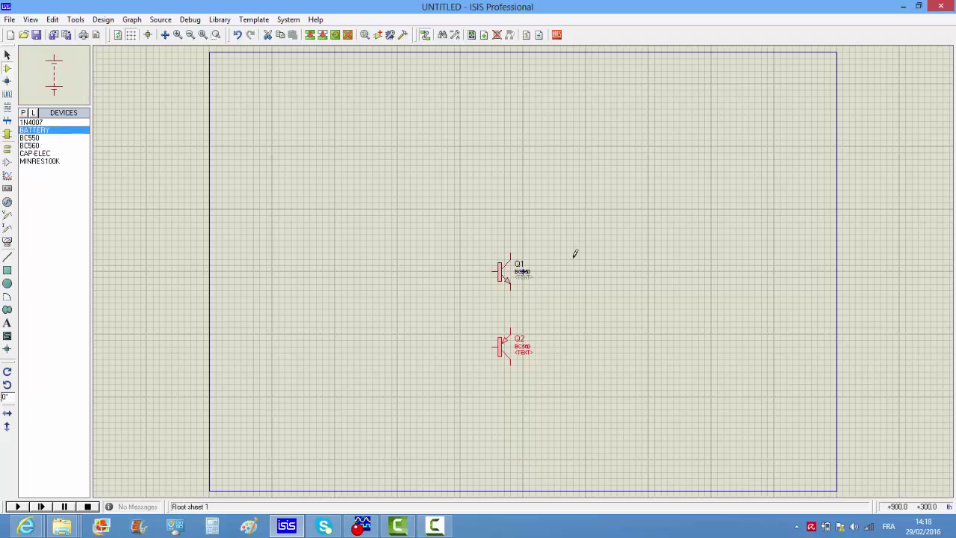
click(580, 199)
click(578, 200)
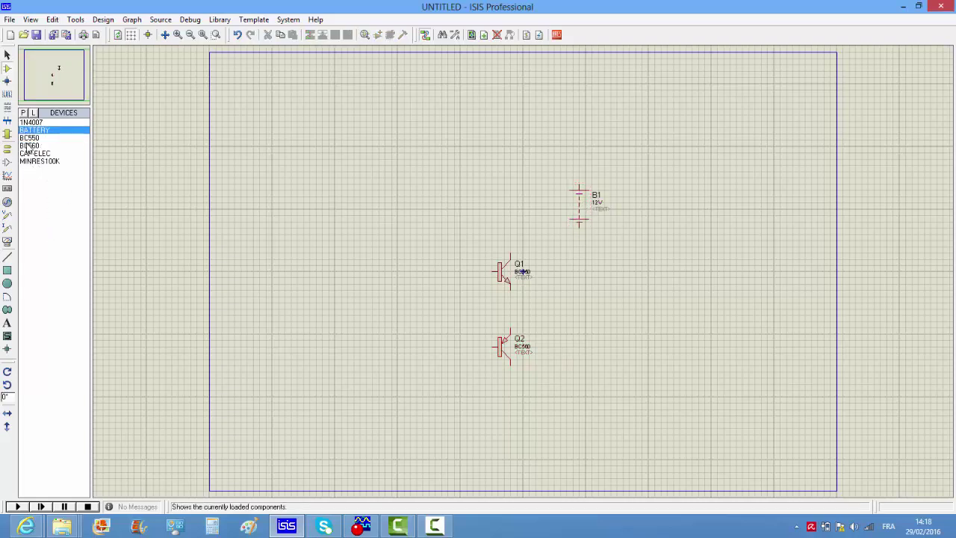
Step: Place a 1N4007 diode to the left of Q1 and rotate it clockwise
click(36, 122)
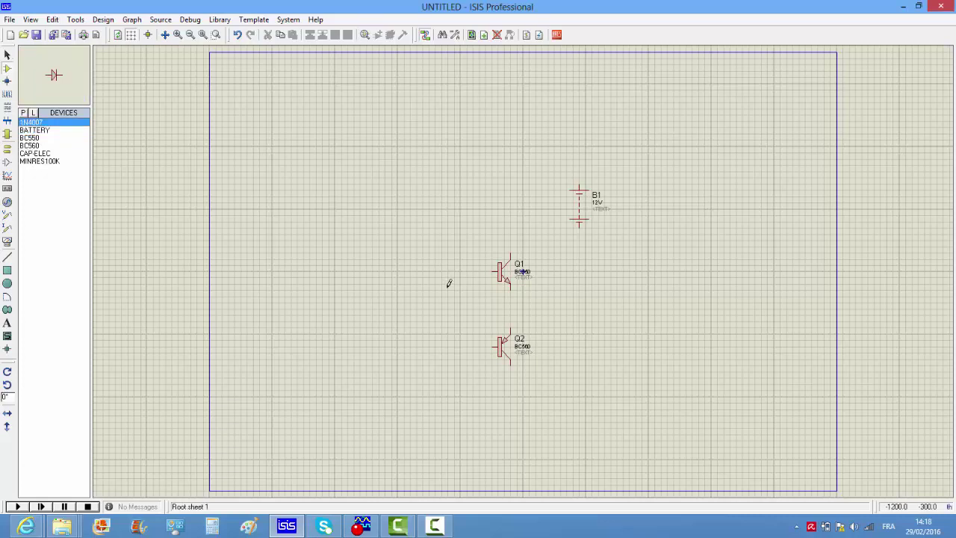
click(452, 278)
click(452, 277)
right_click(454, 277)
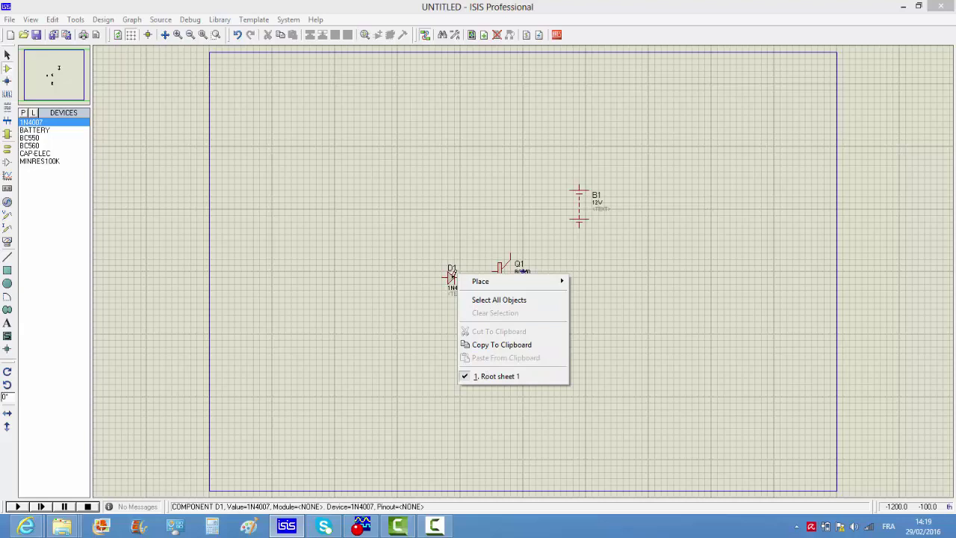
click(454, 282)
right_click(454, 284)
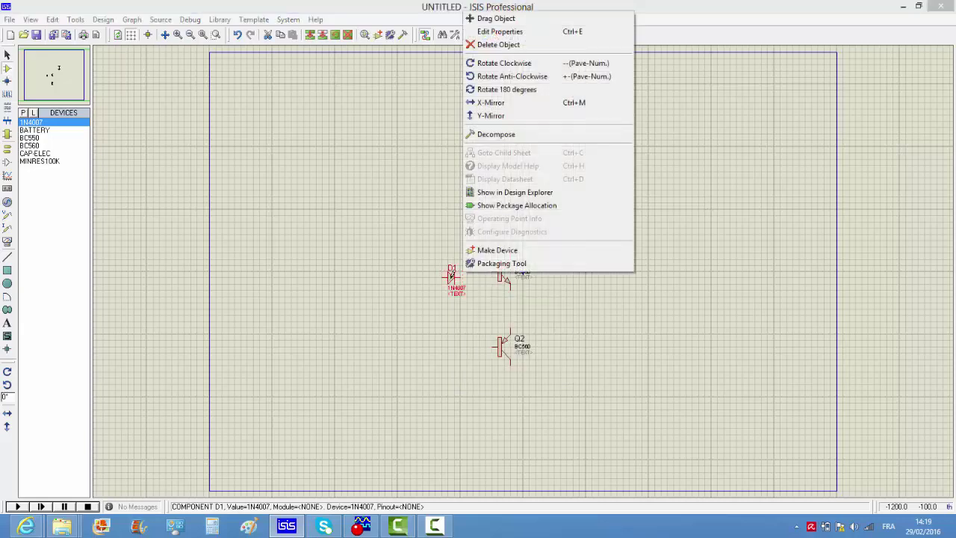
click(500, 64)
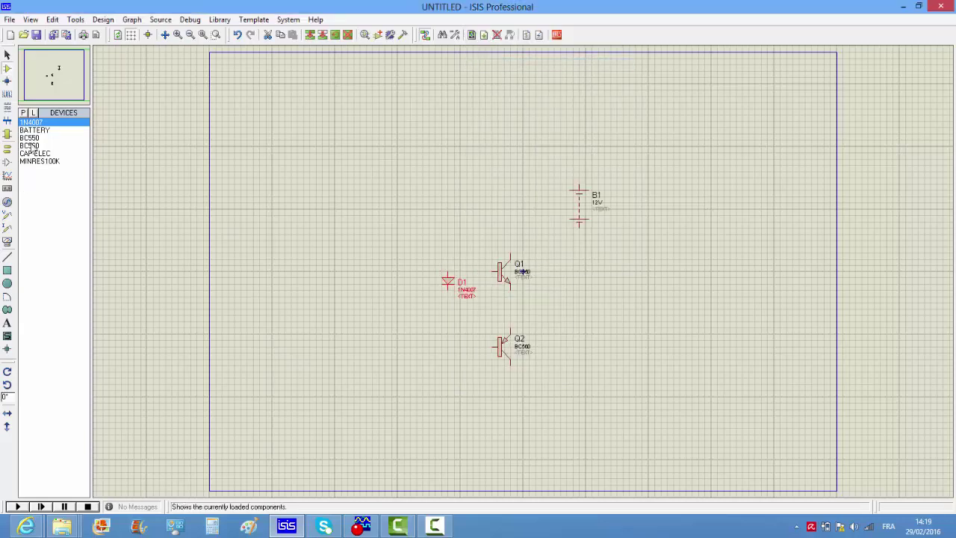
Step: Place a second 1N4007 diode below and to the left of D1 and rotate it clockwise
right_click(410, 301)
click(412, 301)
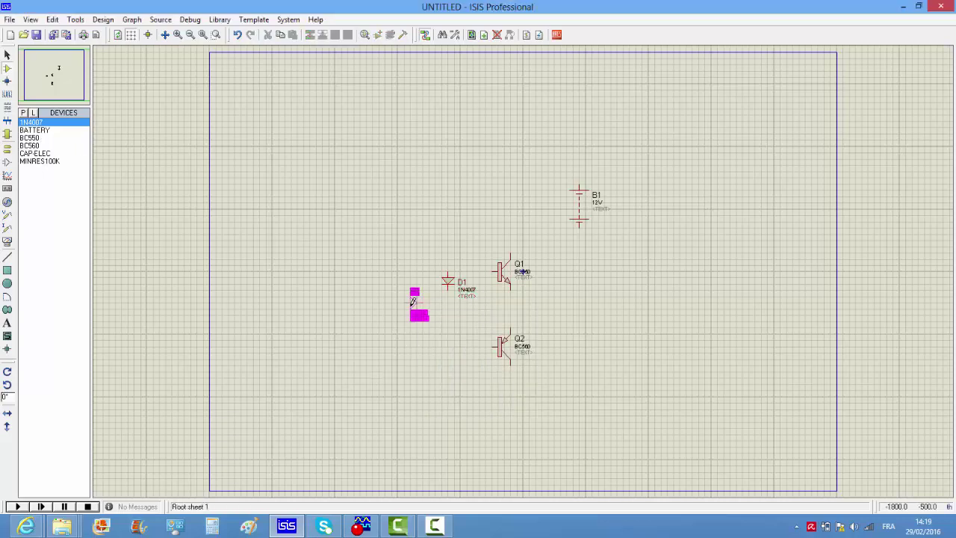
click(413, 301)
right_click(411, 309)
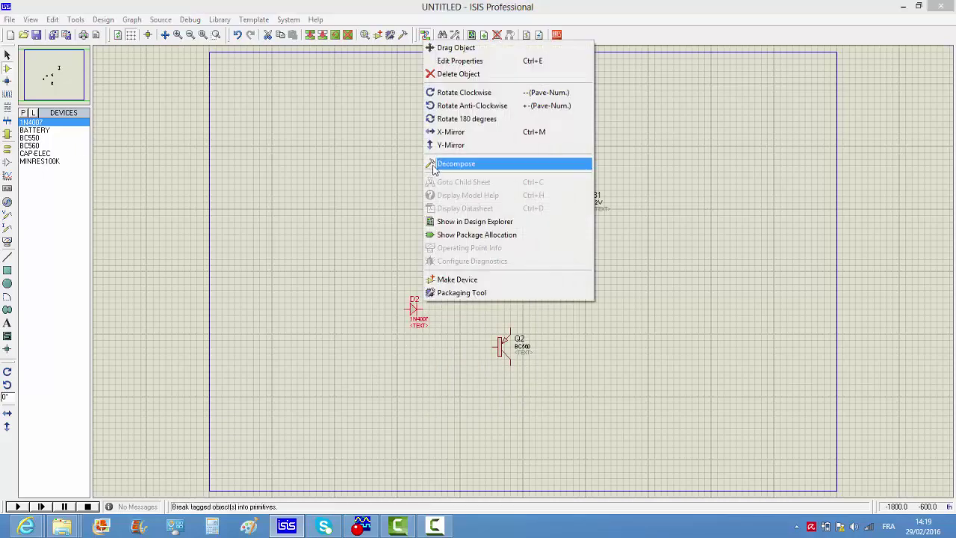
click(453, 94)
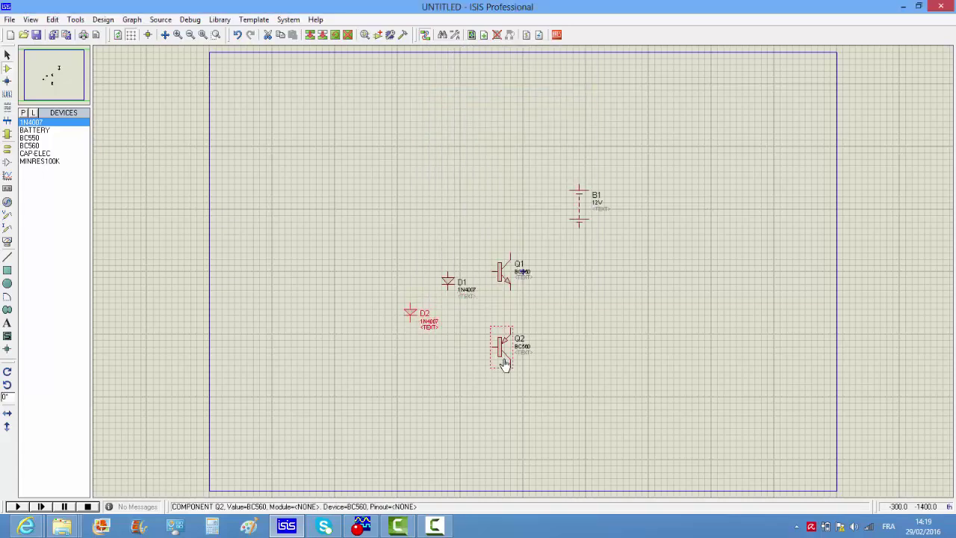
Step: Move transistor Q2 straight down to leave more space beneath Q1
drag(485, 335, 539, 374)
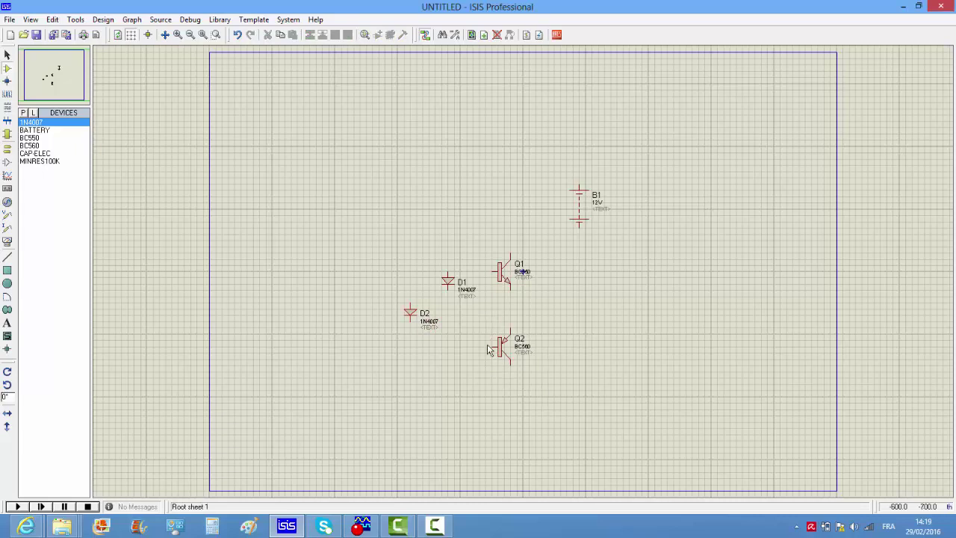
drag(485, 315, 560, 390)
drag(496, 342, 499, 379)
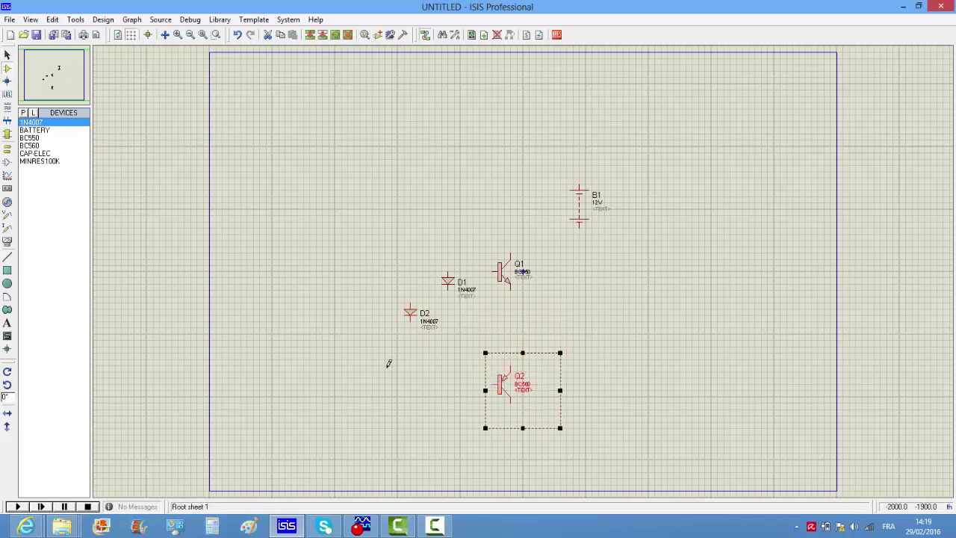
Step: Move diodes D1 and D2 into one vertical column to the left of the transistors, with D1 above D2
drag(397, 298, 460, 359)
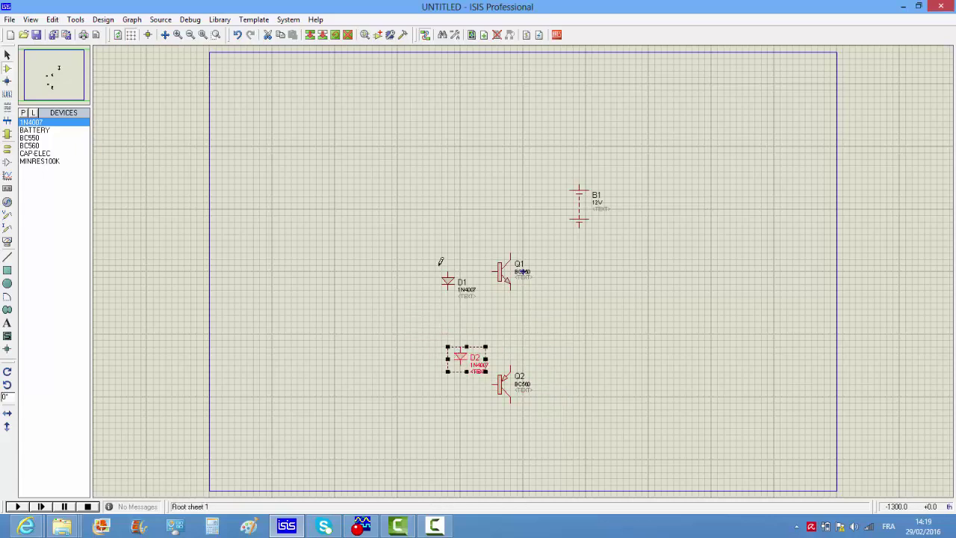
drag(436, 263, 459, 302)
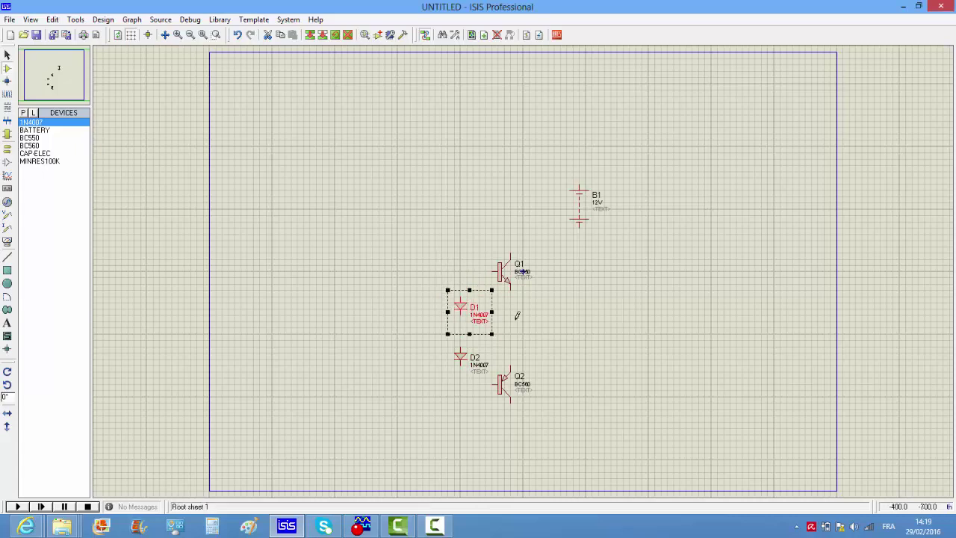
click(571, 317)
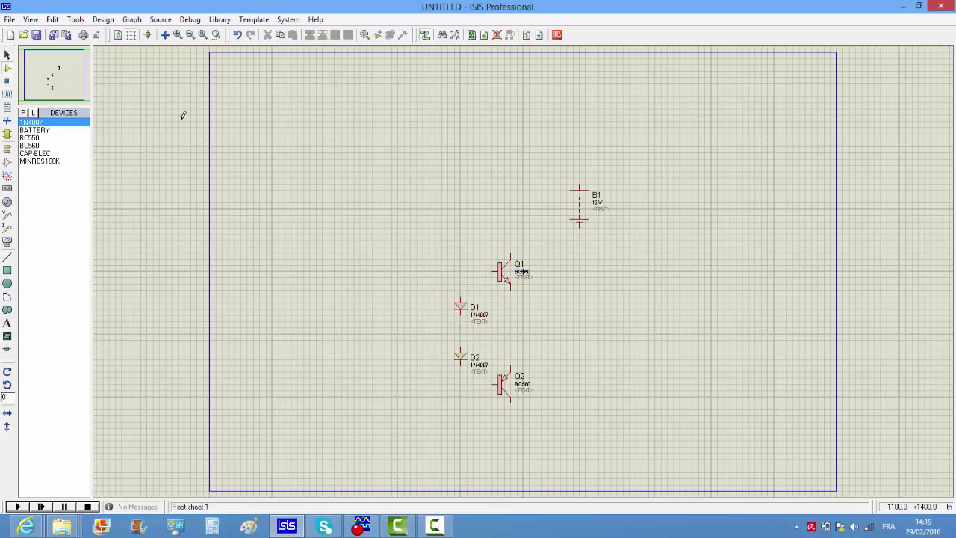
Step: Place a MINRES100K resistor, rotate it to vertical, and align it above diode D1
click(33, 163)
click(454, 209)
click(461, 218)
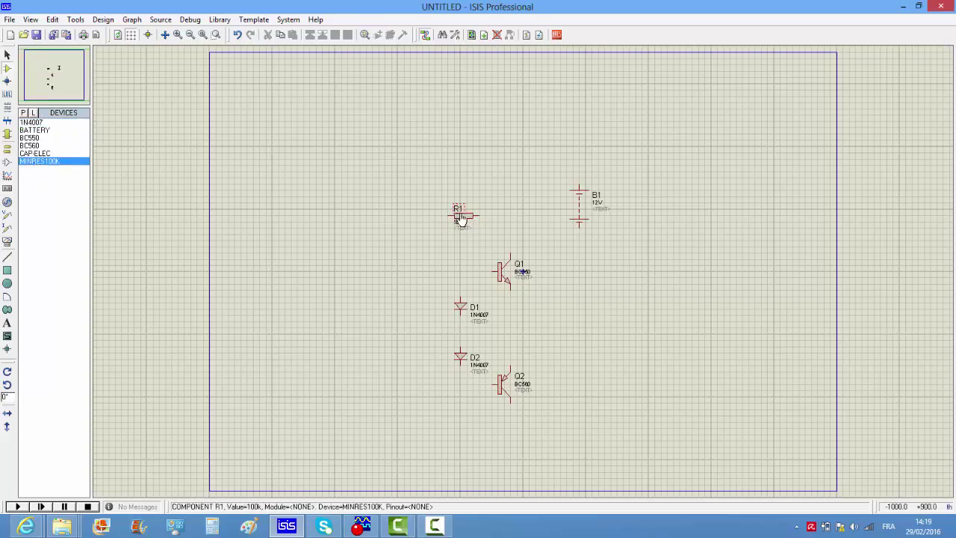
right_click(462, 217)
click(499, 291)
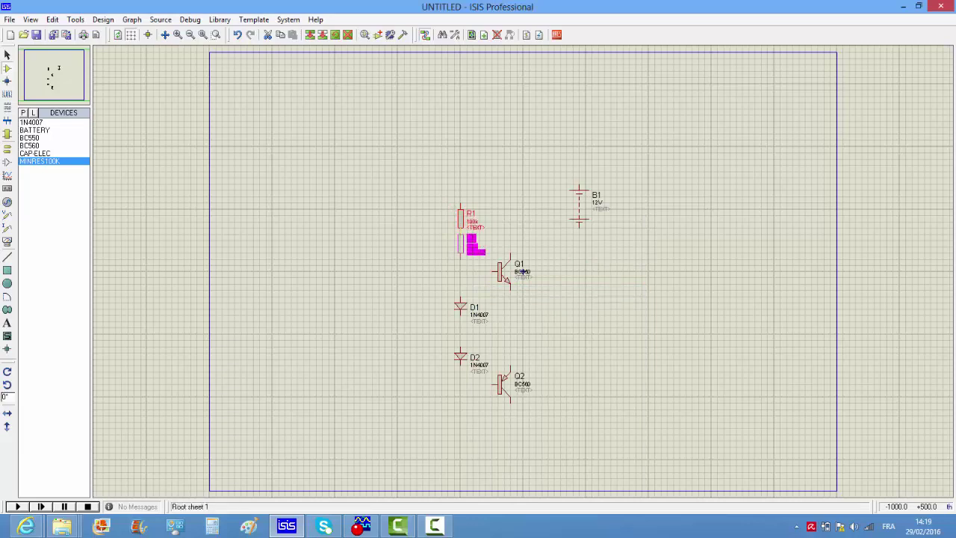
drag(472, 245, 470, 244)
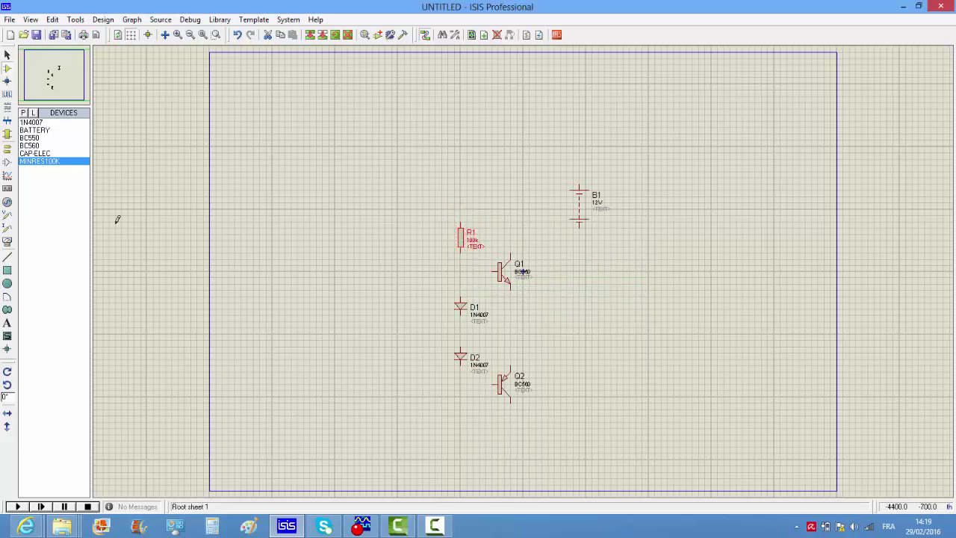
Step: Place a second MINRES100K resistor, rotate it clockwise, and align it below diode D2
click(441, 418)
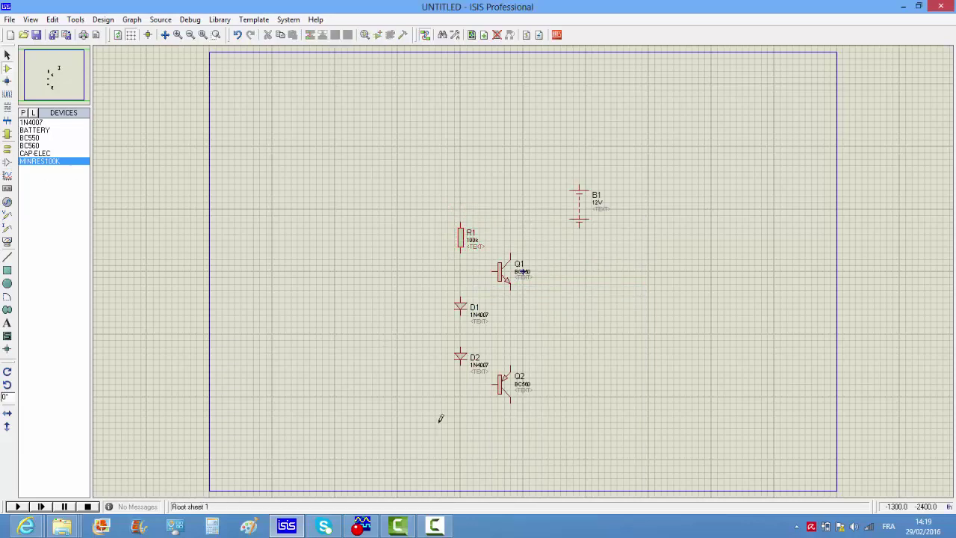
click(440, 418)
click(440, 418)
right_click(442, 419)
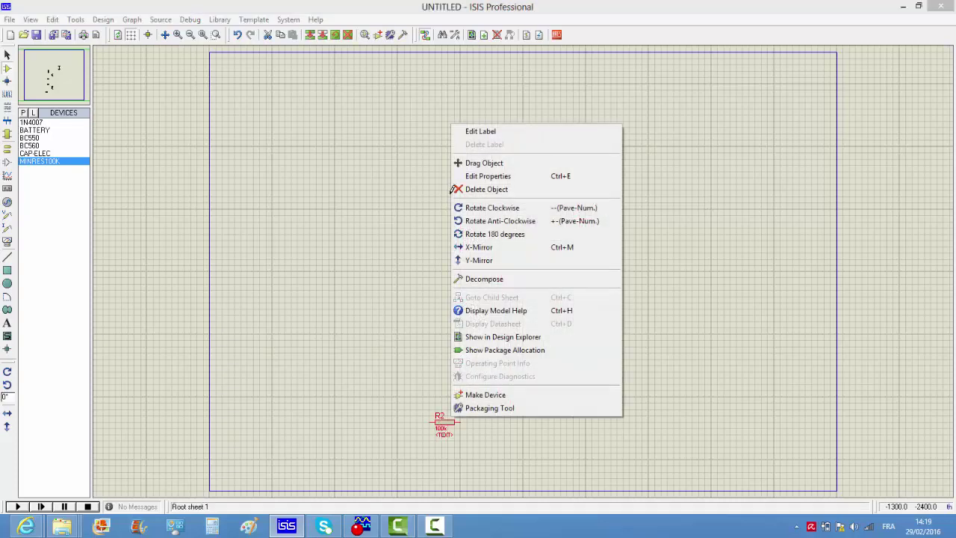
click(492, 208)
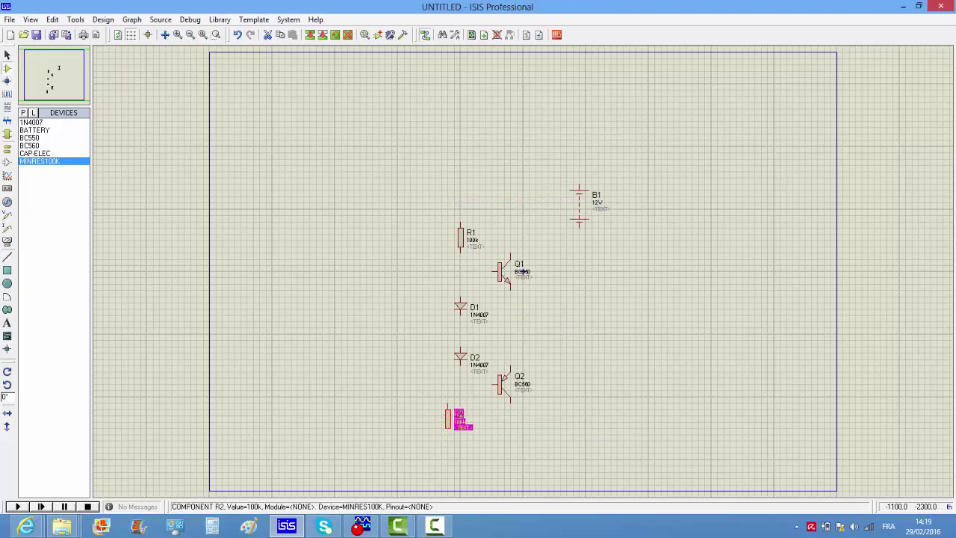
drag(472, 418, 484, 418)
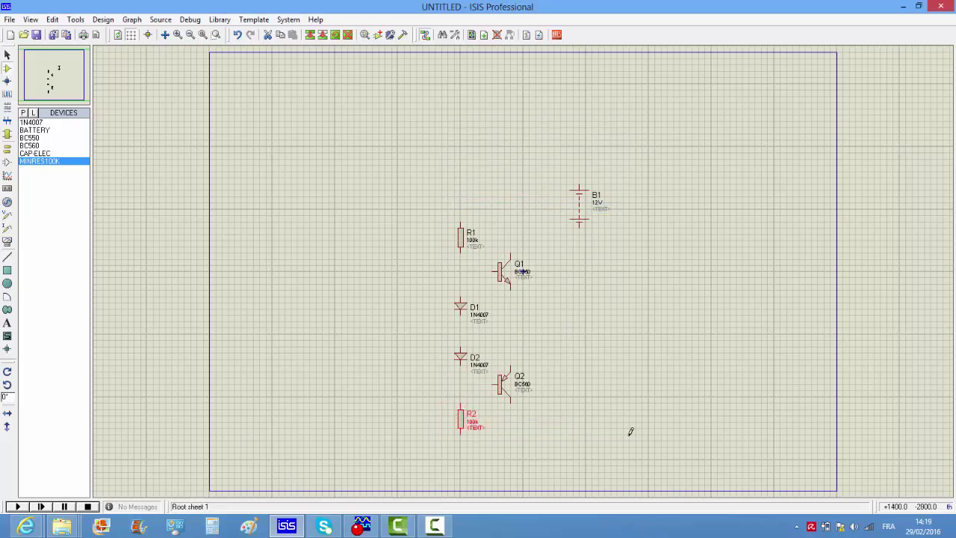
click(642, 398)
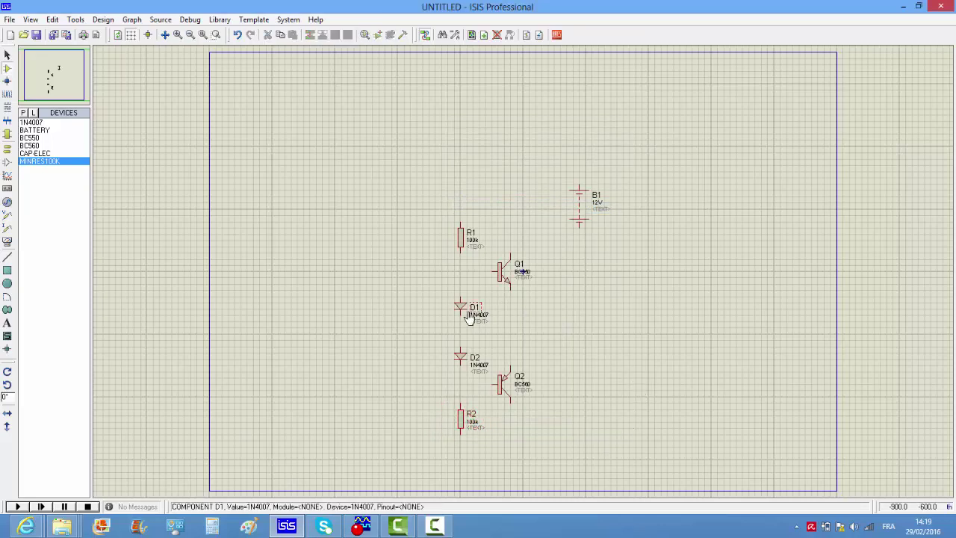
Step: Wire R1's lower end to D1's anode and connect that wire to the base of Q1
click(460, 293)
click(460, 253)
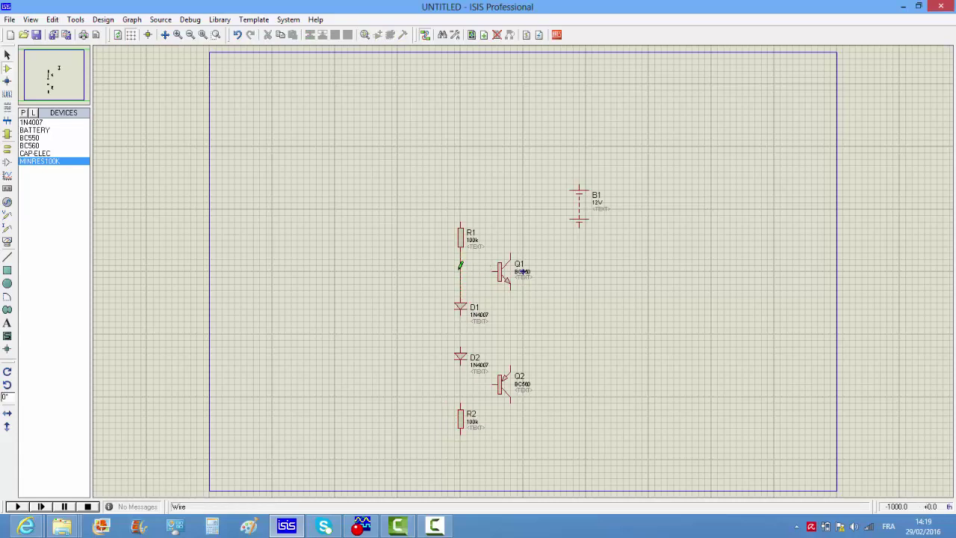
click(460, 271)
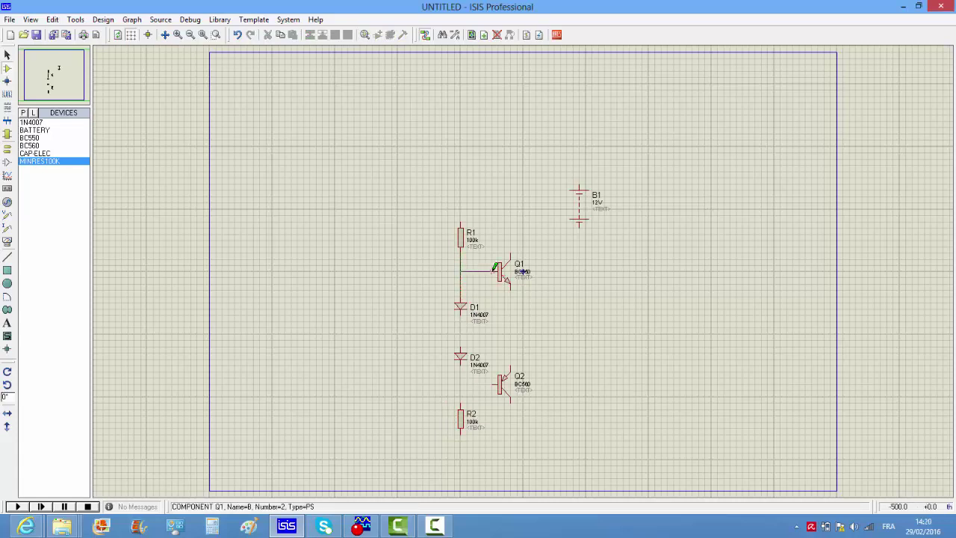
click(498, 271)
Step: Wire D1's cathode to D2's anode, and D2's cathode to the upper end of R2
click(460, 348)
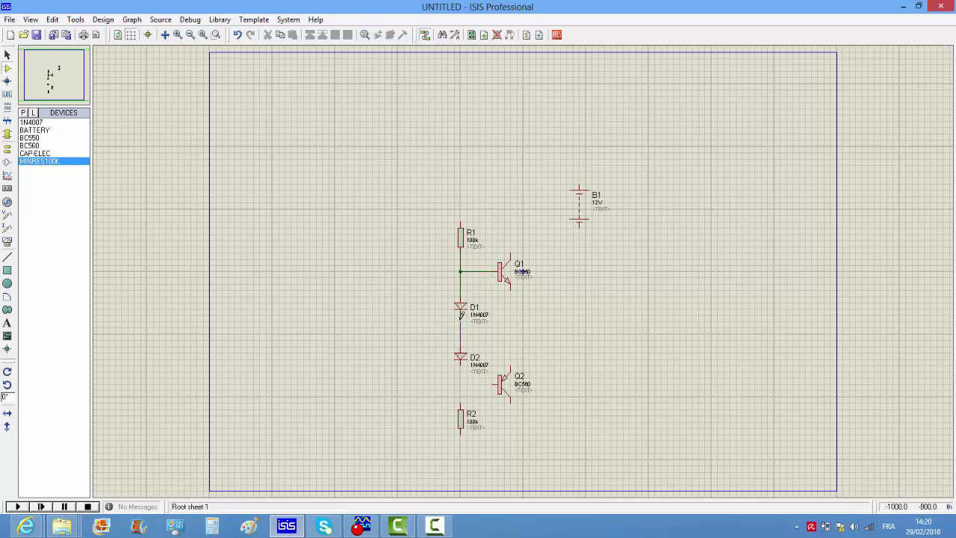
click(460, 312)
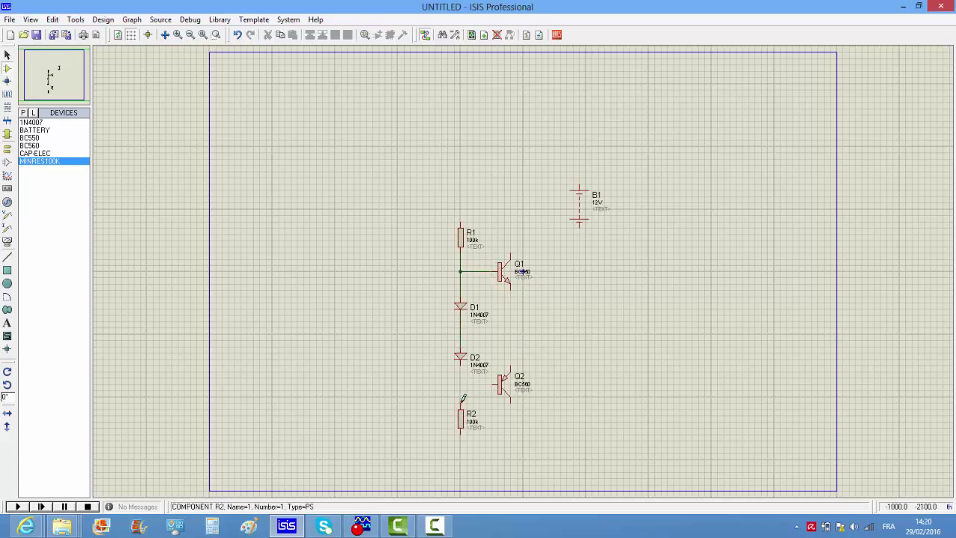
click(460, 403)
click(460, 363)
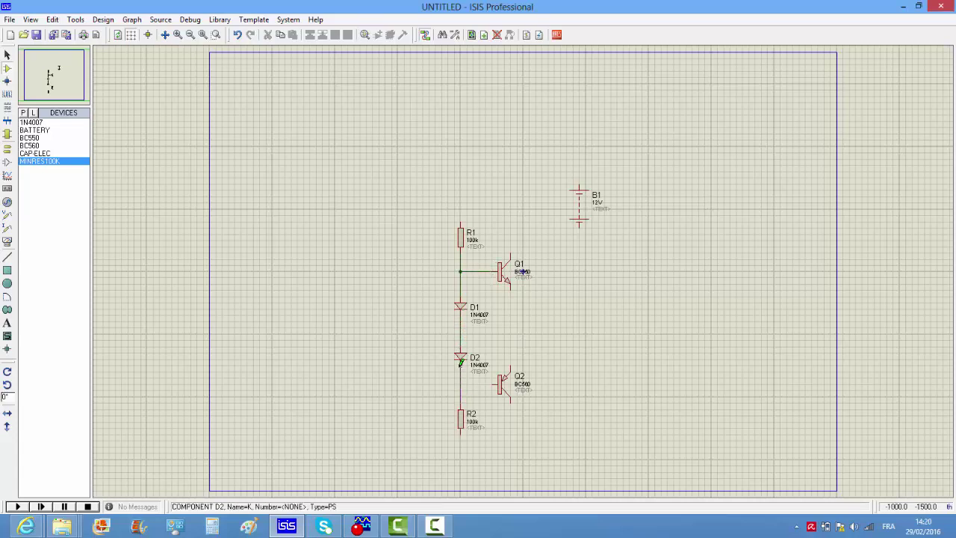
Step: Wire R2's lower end to Q2's collector, and connect the emitters of Q1 and Q2
click(460, 432)
click(511, 401)
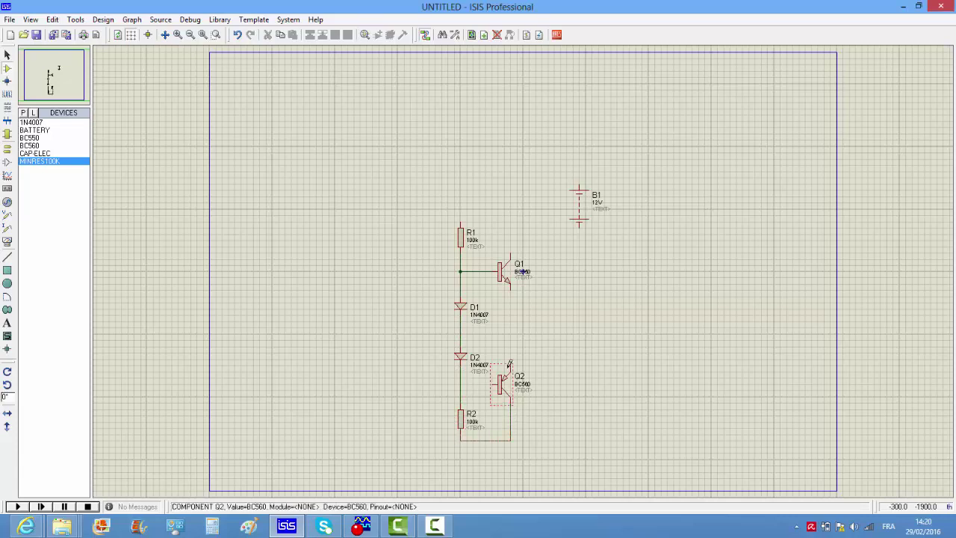
click(510, 370)
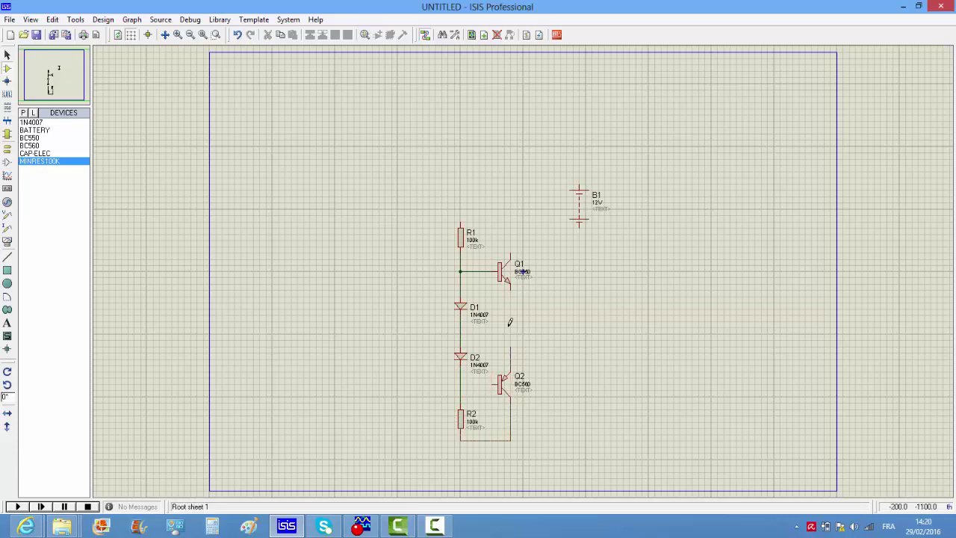
click(510, 283)
Step: Connect the wire between D1 and D2 to the emitter wire, and wire R1's upper end to Q1's collector
click(460, 334)
click(510, 333)
click(462, 217)
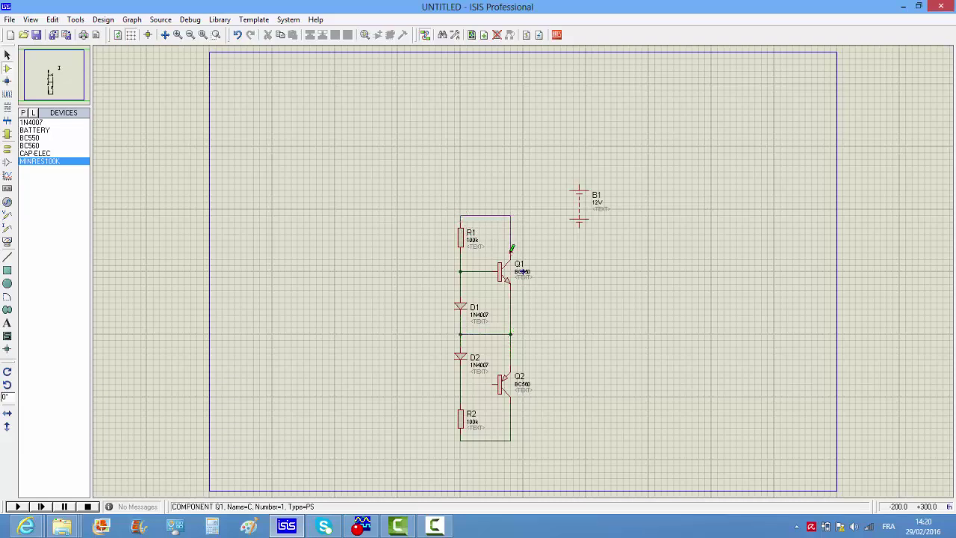
Step: Try to wire the battery's upper terminal to the wire joining R1 and Q1's collector, and delete that wire
click(579, 183)
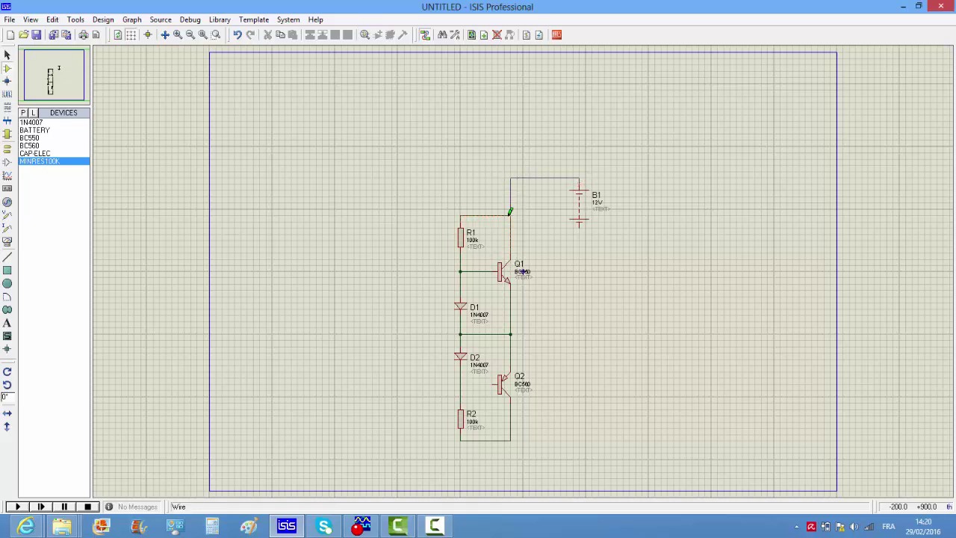
click(509, 213)
right_click(556, 175)
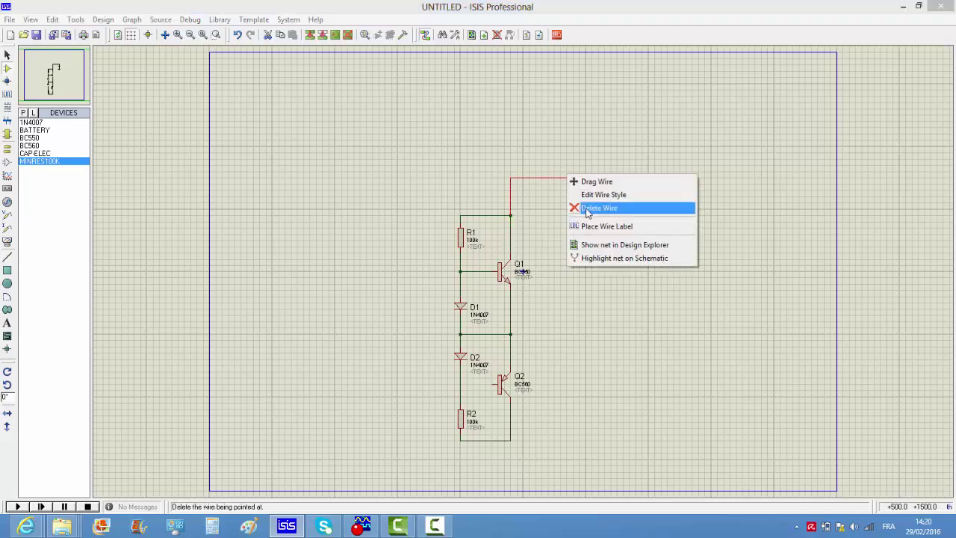
click(590, 207)
Step: Move battery B1 down beside Q1 and wire its upper terminal to the corner of the R1–Q1 collector wire
drag(560, 177, 621, 237)
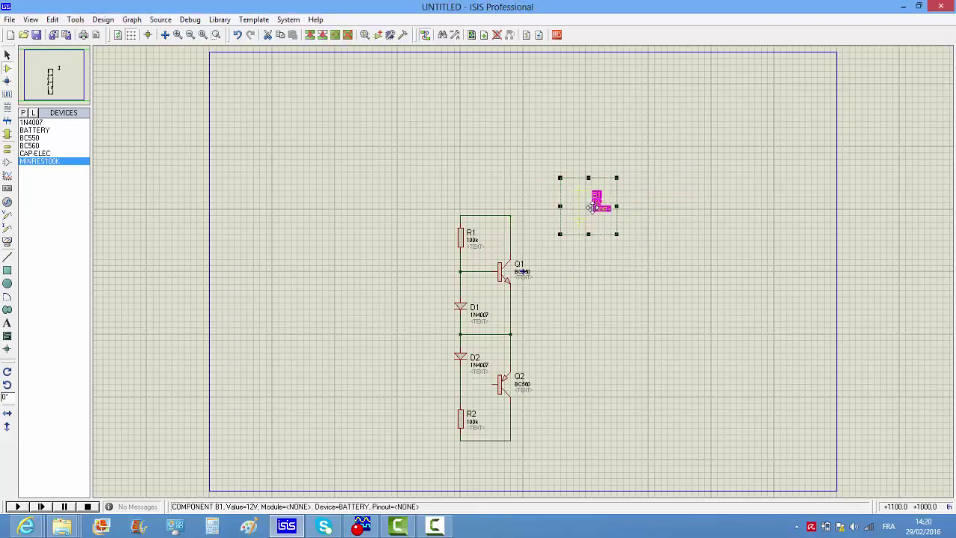
drag(598, 202, 597, 253)
click(658, 251)
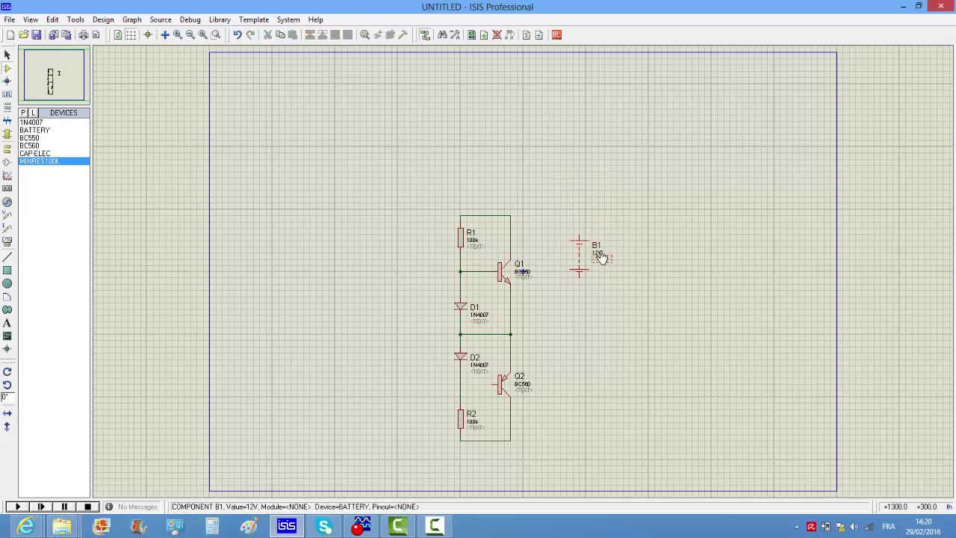
click(510, 216)
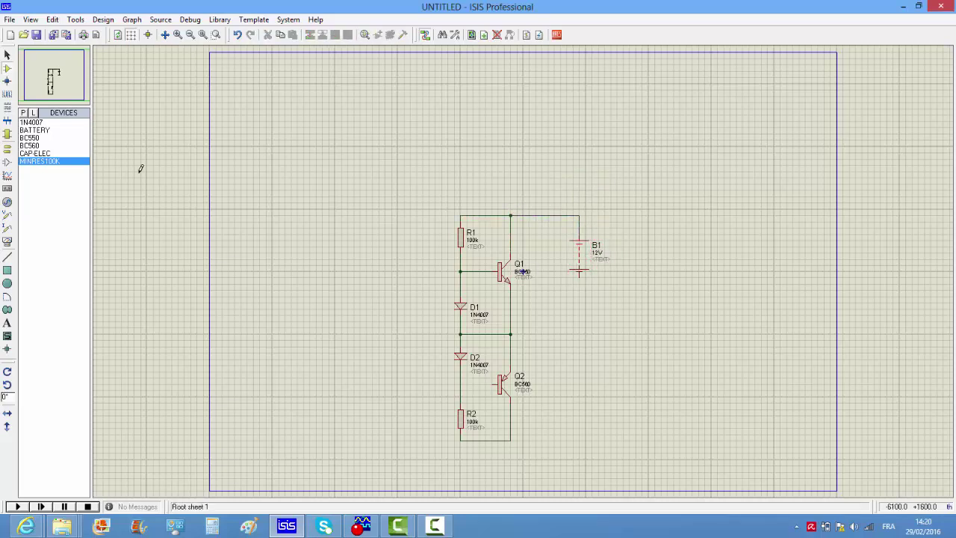
Step: Place one GROUND terminal below battery B1 and another below R2, and select the one below R2 for repositioning
click(7, 151)
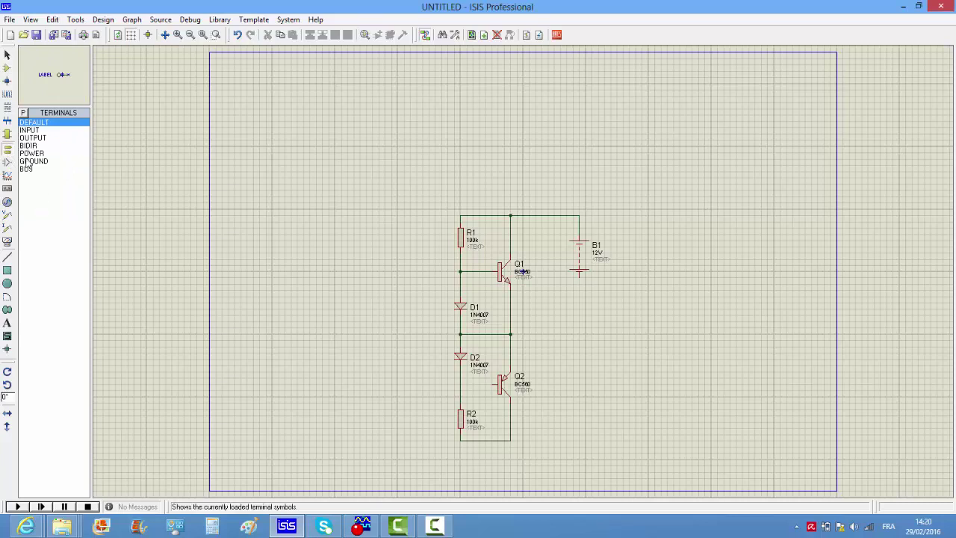
click(26, 162)
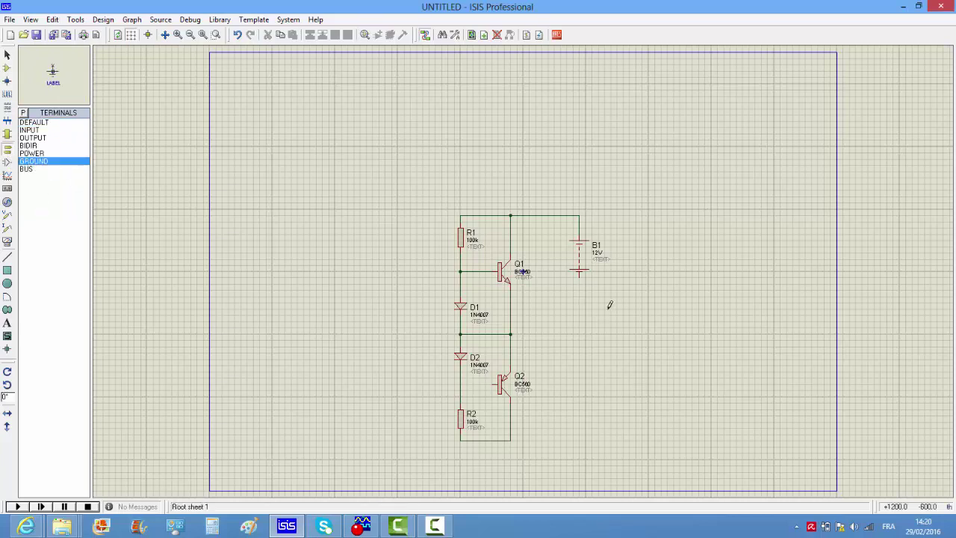
click(579, 301)
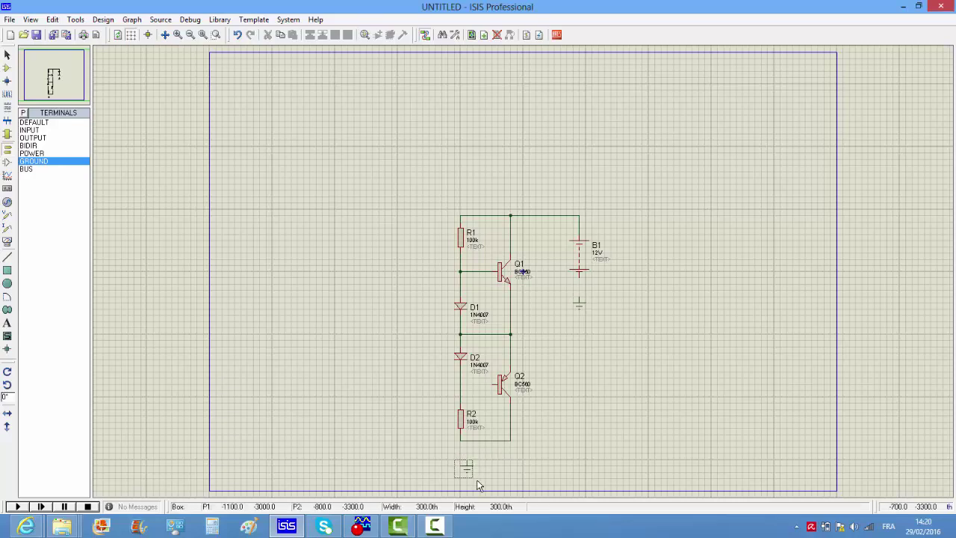
click(462, 466)
click(502, 472)
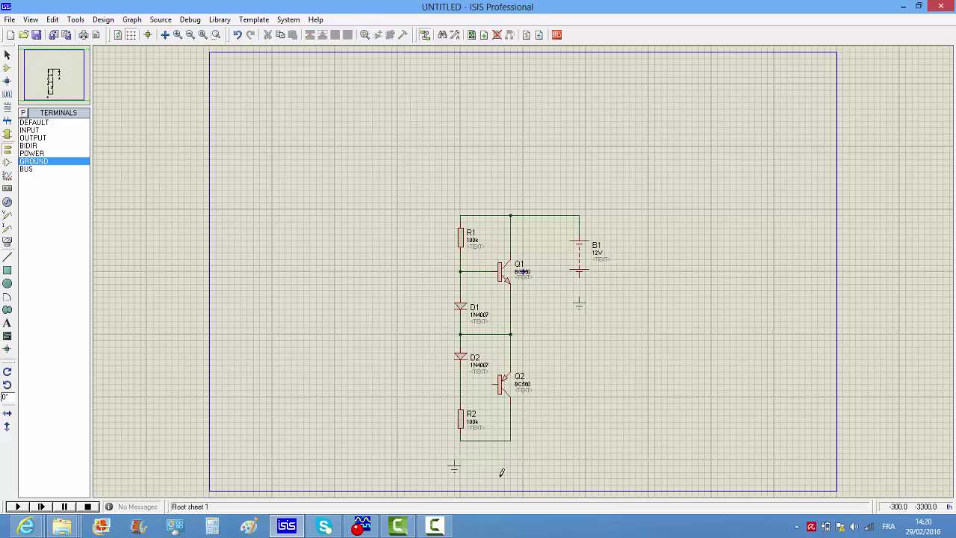
click(454, 465)
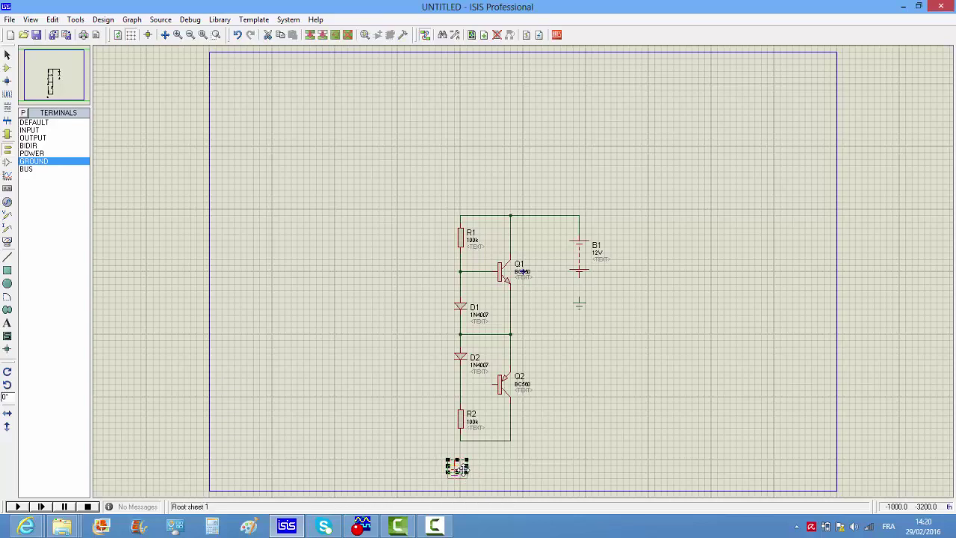